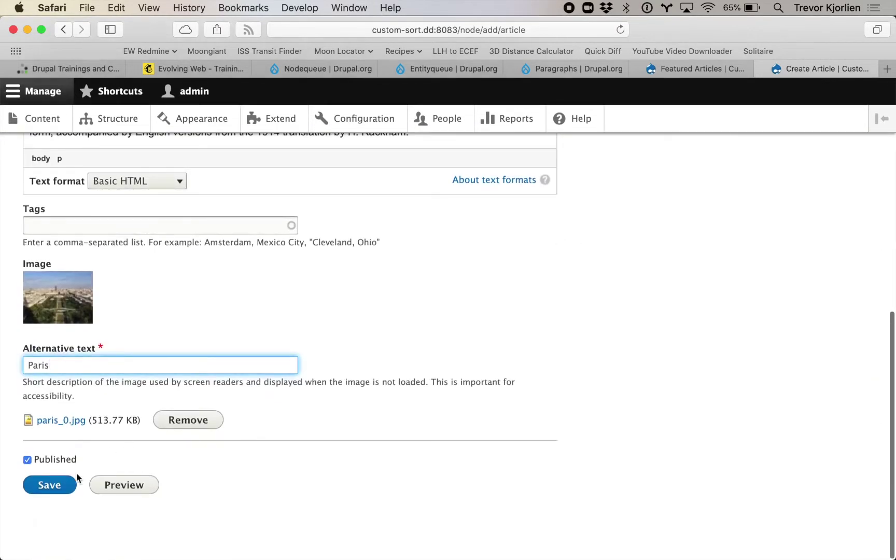
# Save Article #3 and check the Featured Articles page lists it above Article #2 and Article #1.
pyautogui.click(58, 486)
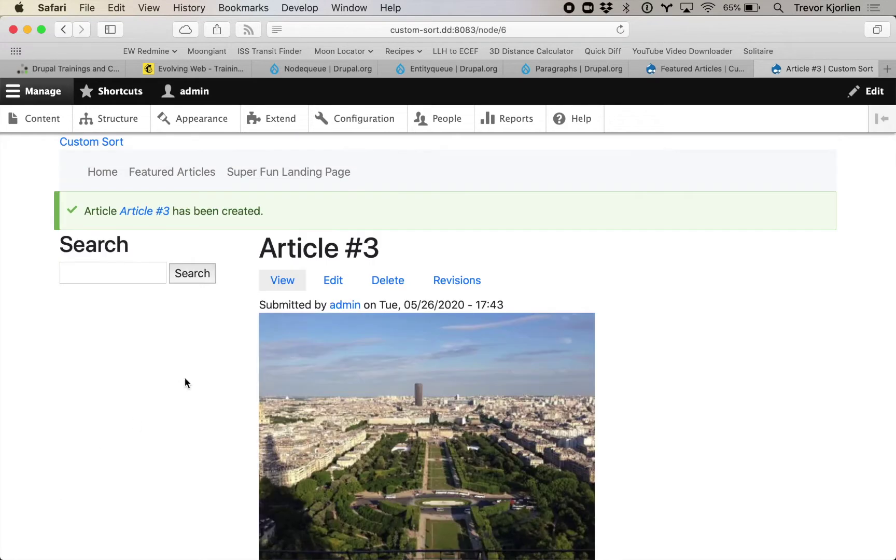
pyautogui.click(184, 175)
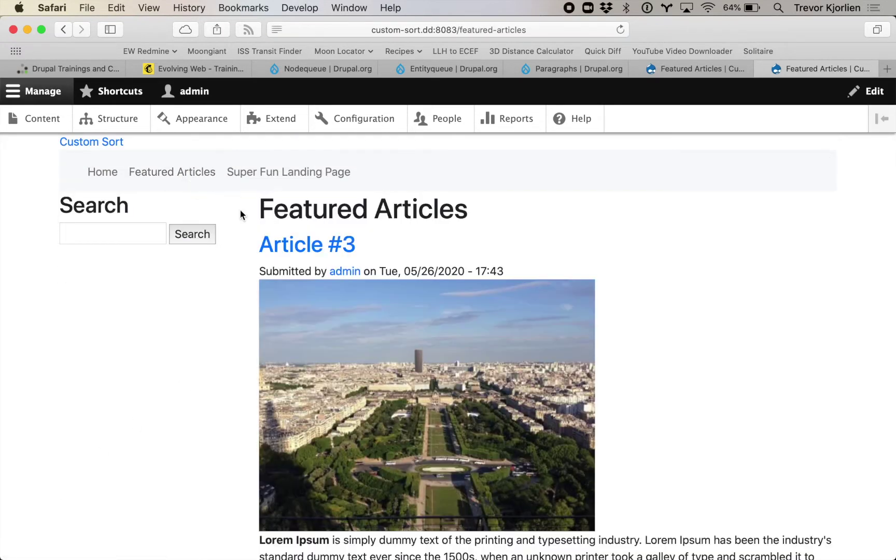
pyautogui.scroll(-10, 240, 209)
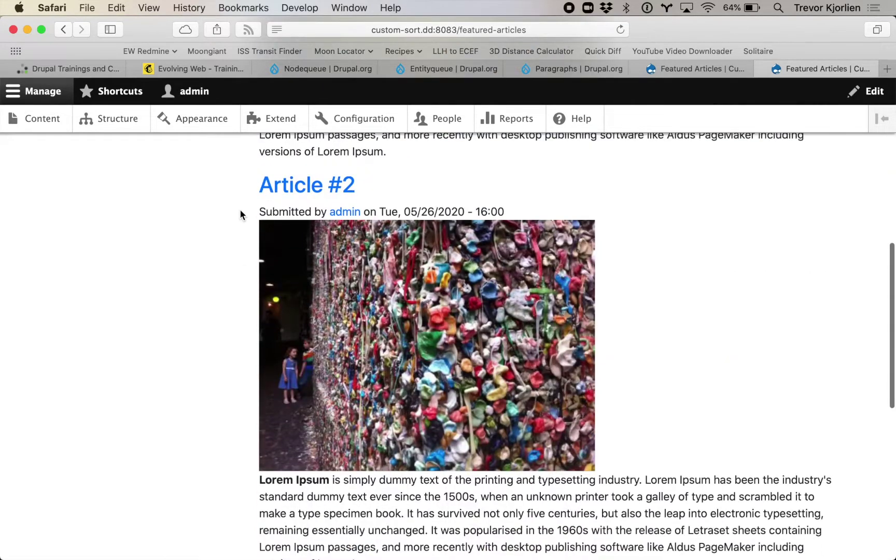
pyautogui.scroll(-8, 240, 214)
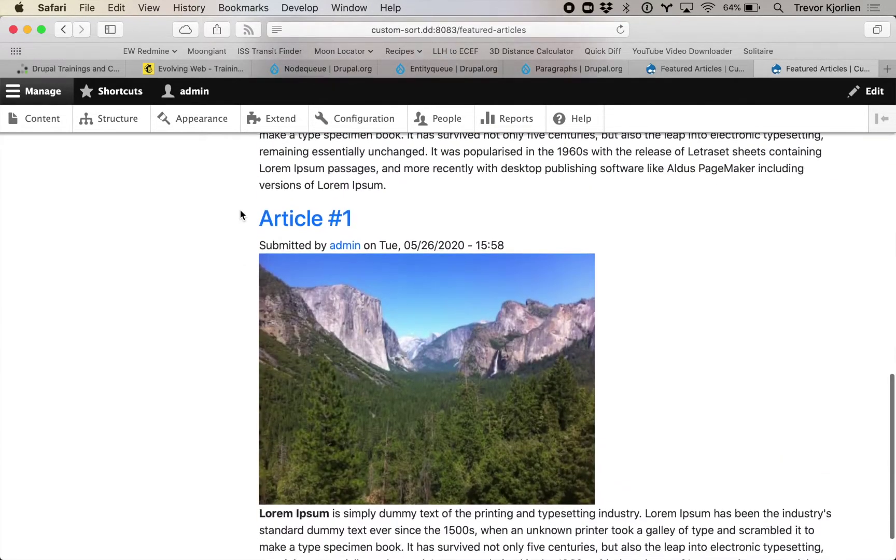
pyautogui.scroll(8, 240, 211)
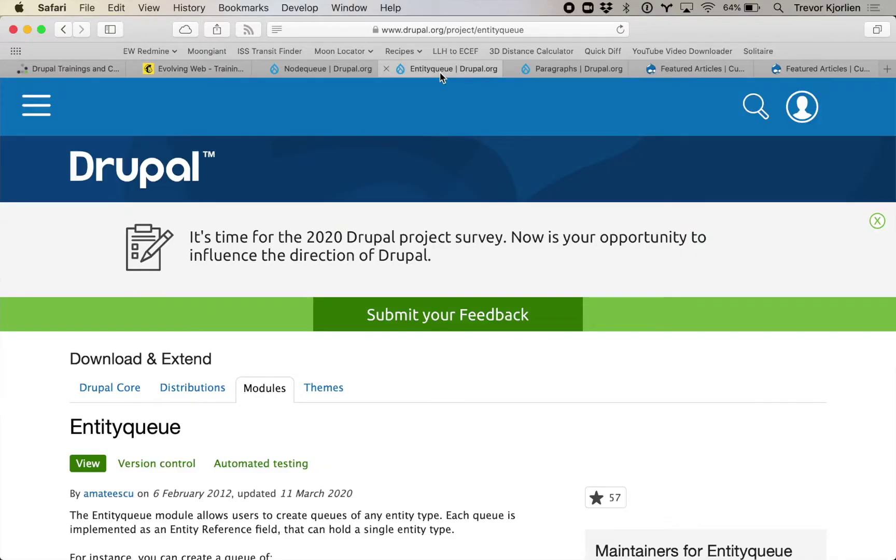
# Read the drupal.org Entityqueue project description, then go back to the Featured Articles tab.
pyautogui.scroll(-3, 290, 346)
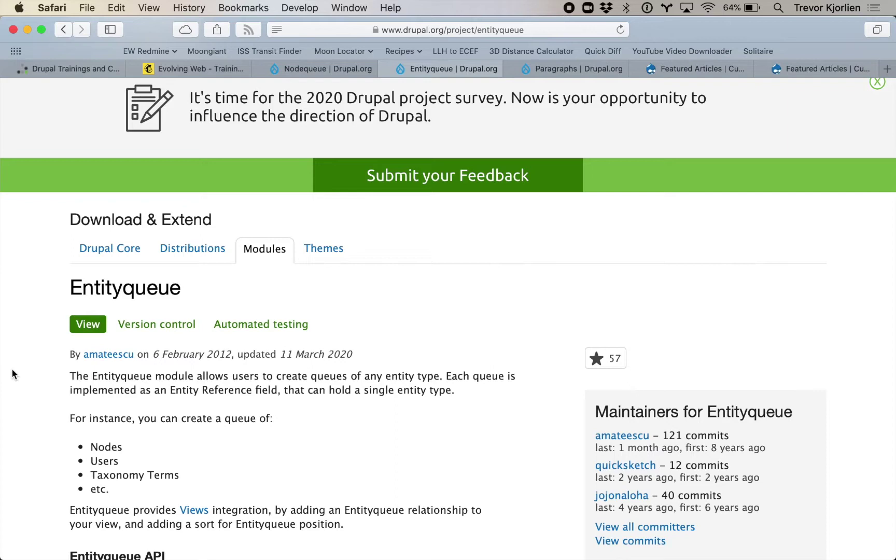
pyautogui.scroll(5, 11, 368)
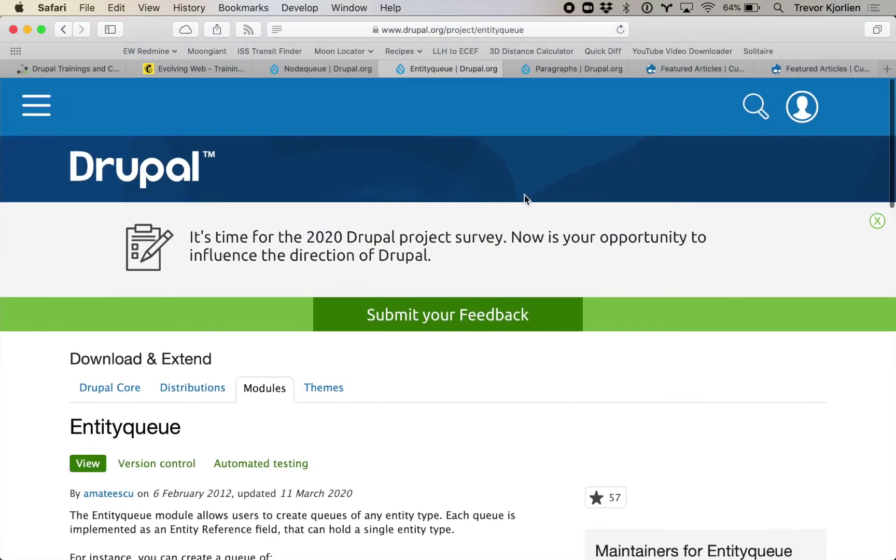
pyautogui.click(698, 69)
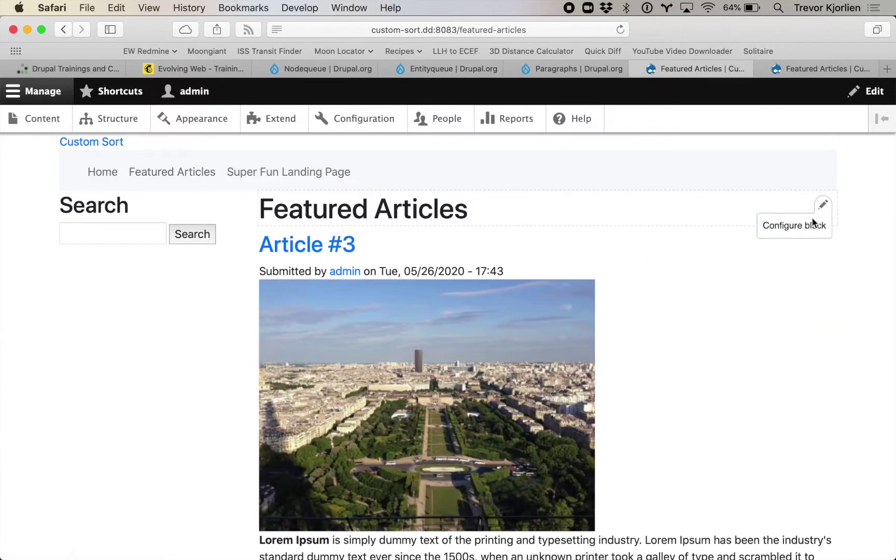
# Open the Featured Articles view for editing through the listing block's contextual Edit view link.
pyautogui.click(822, 263)
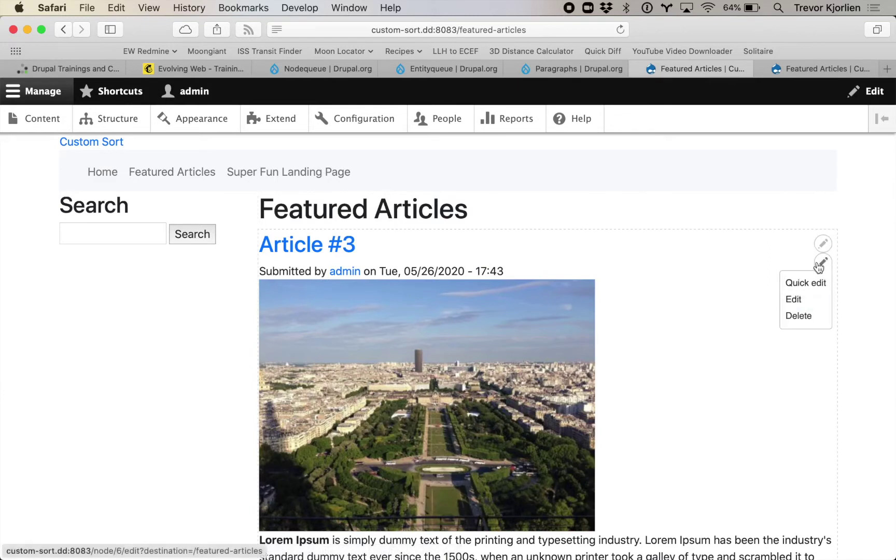
pyautogui.click(820, 249)
pyautogui.click(806, 265)
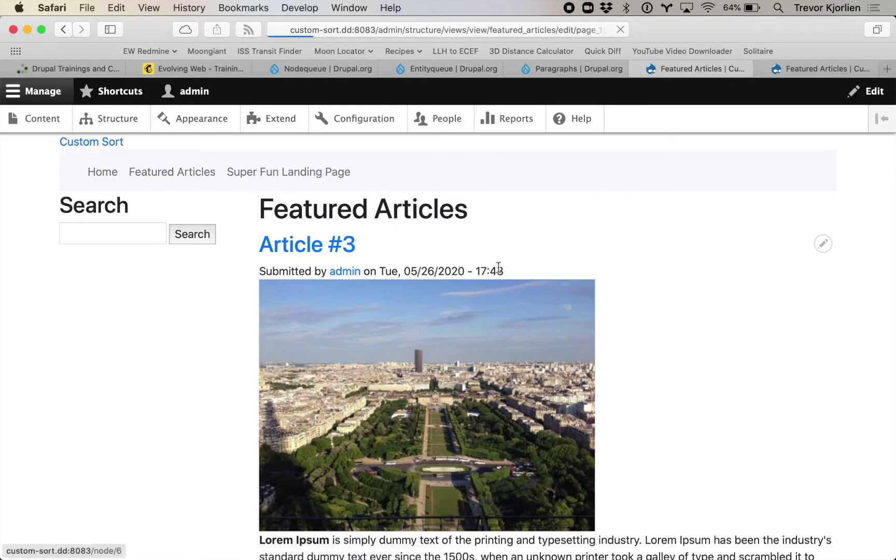
# Review the view preview and its Authored on (desc) sort, then go to the Structure admin page.
pyautogui.scroll(-5, 500, 254)
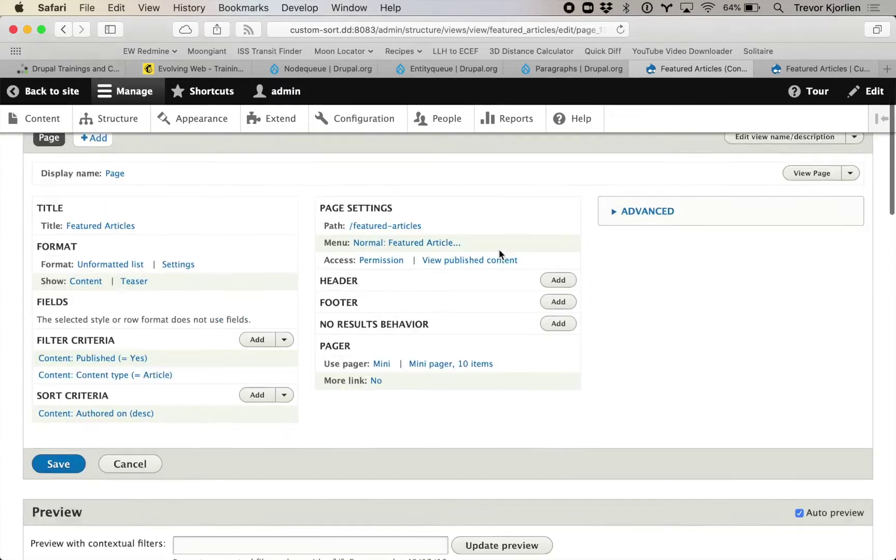
pyautogui.scroll(-15, 499, 251)
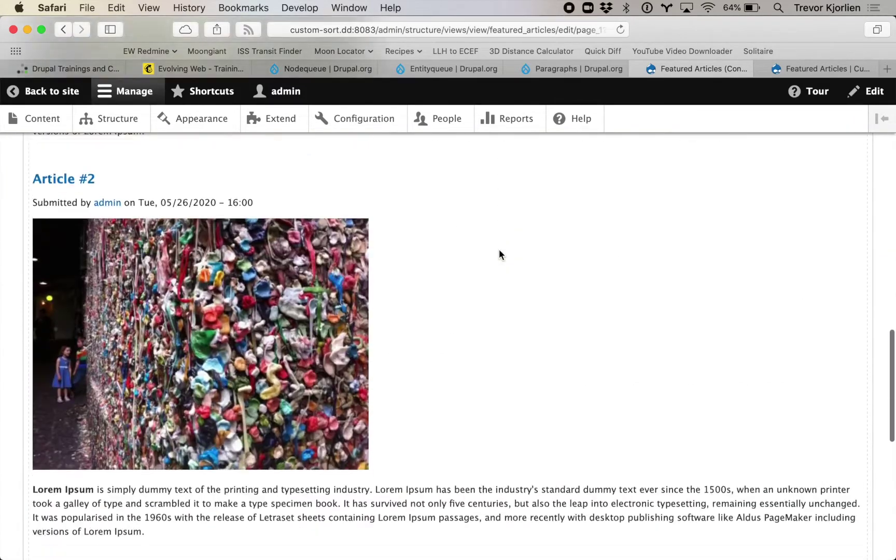
pyautogui.scroll(15, 500, 251)
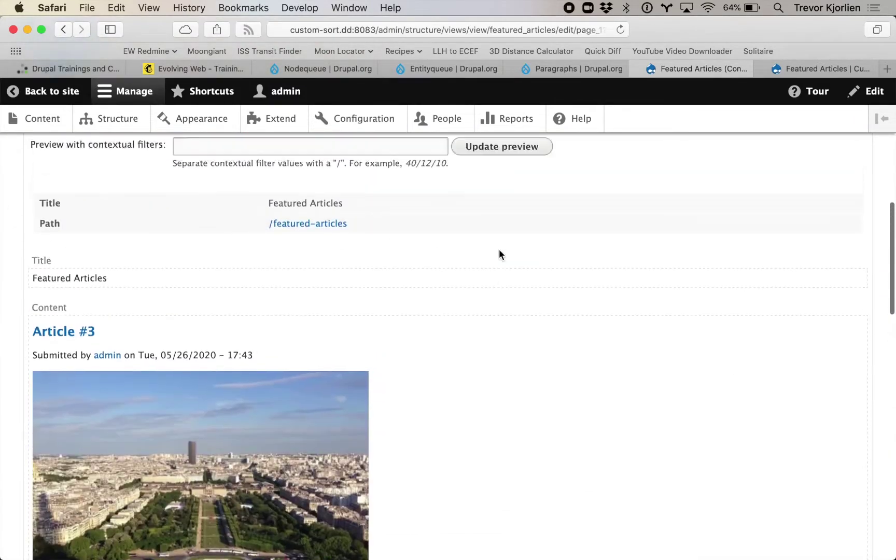
pyautogui.scroll(1, 499, 249)
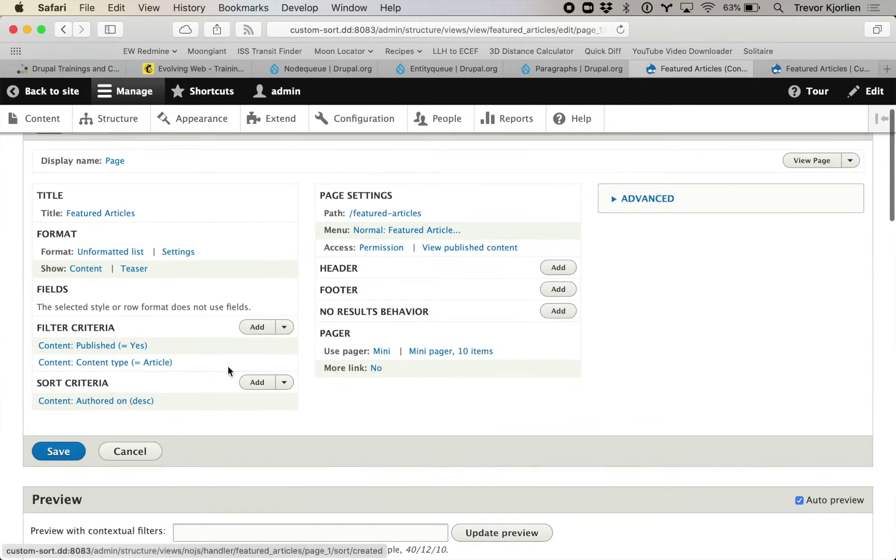
pyautogui.scroll(5, 279, 358)
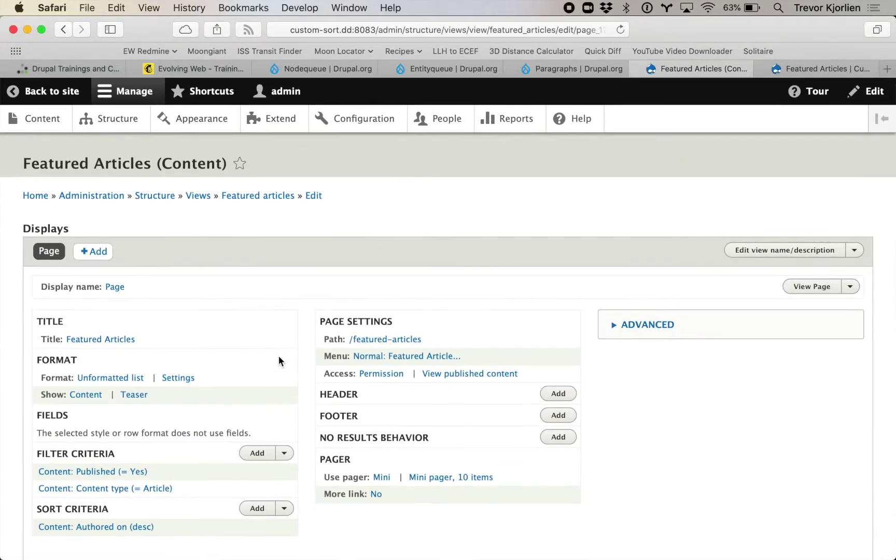
pyautogui.click(123, 124)
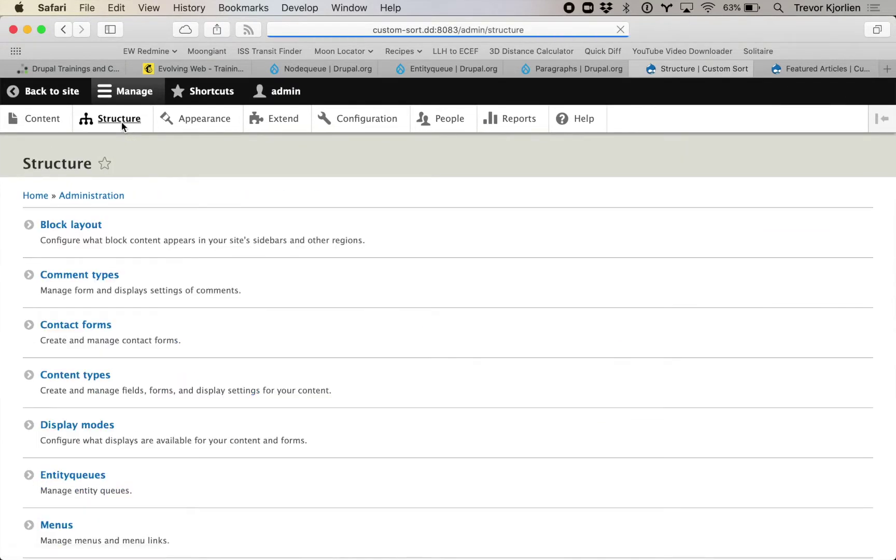
# Open Entityqueues from the Structure page, which shows no enabled or disabled queues yet.
pyautogui.scroll(-3, 168, 360)
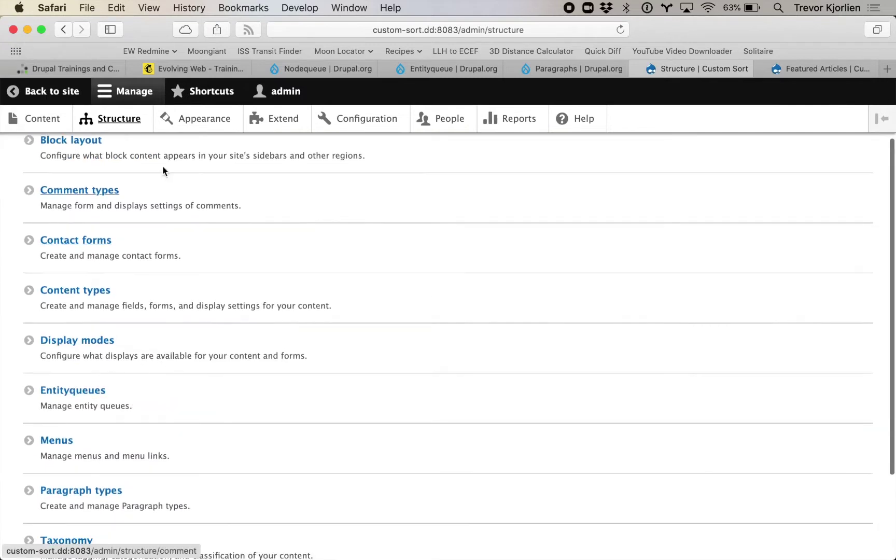
pyautogui.click(60, 388)
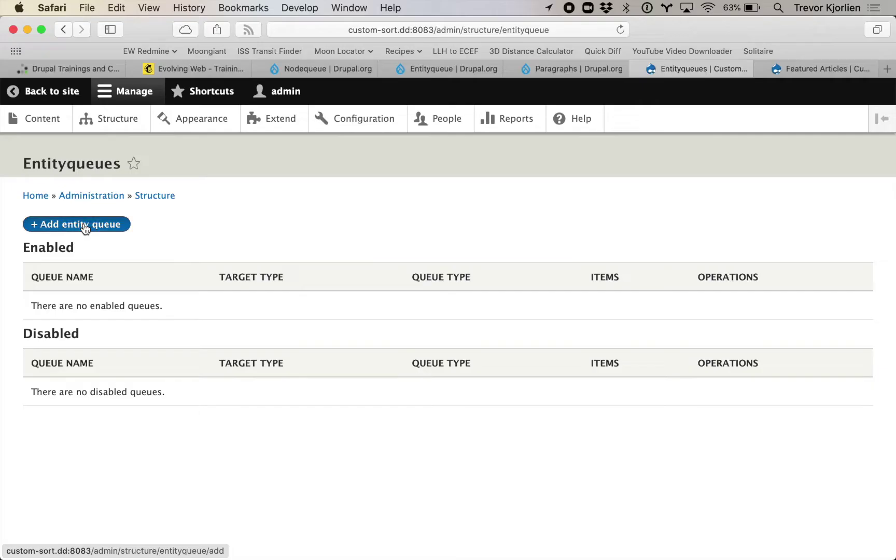
# Add an entity queue and name it 'Featured Content', giving machine name featured_content.
pyautogui.click(91, 225)
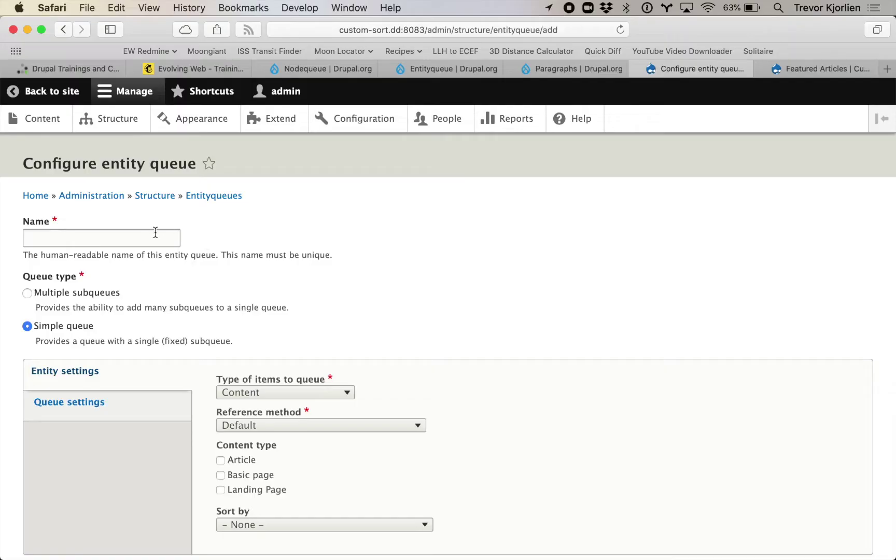
pyautogui.click(147, 234)
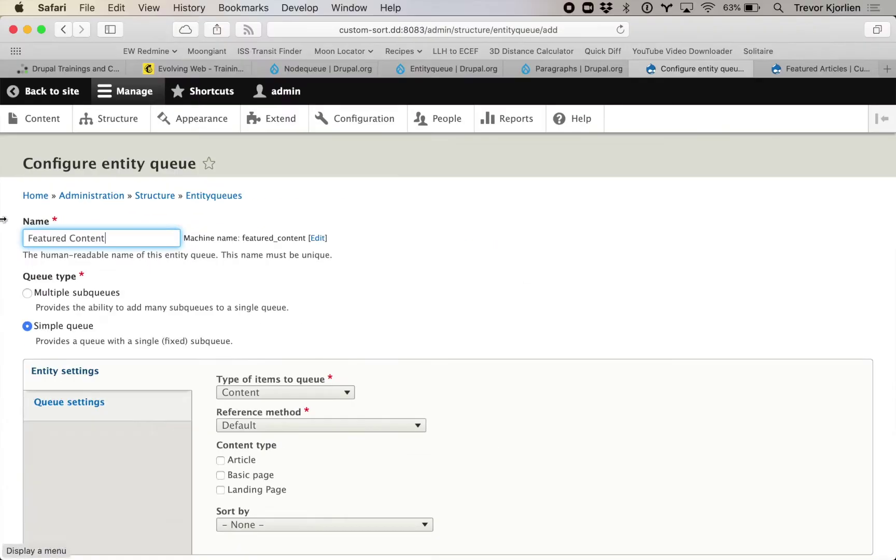
# Keep Content as the queued item type, restrict it to Article, check Queue settings, and save.
pyautogui.scroll(-3, 19, 329)
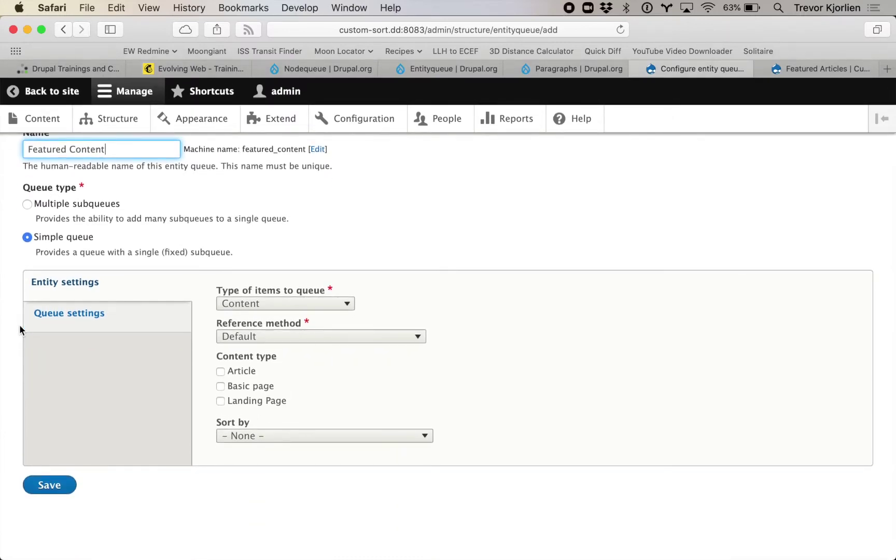
pyautogui.click(347, 306)
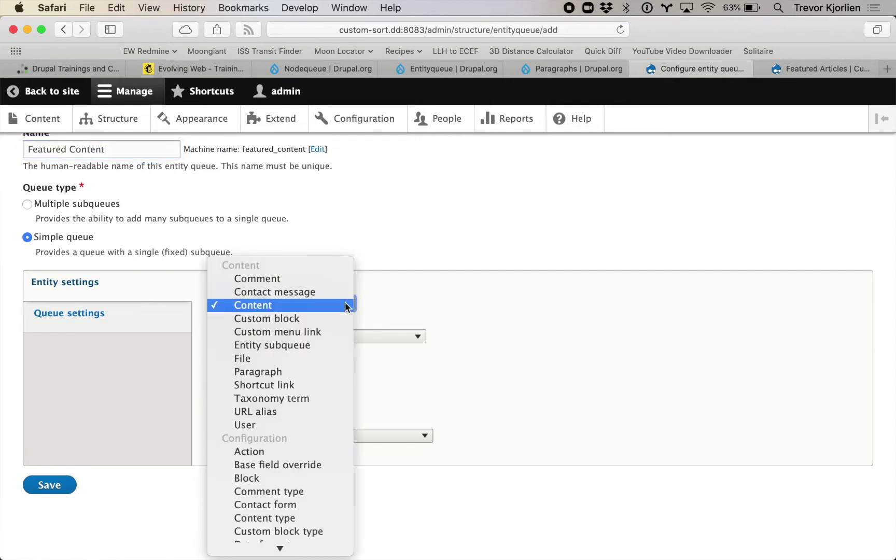
pyautogui.click(436, 314)
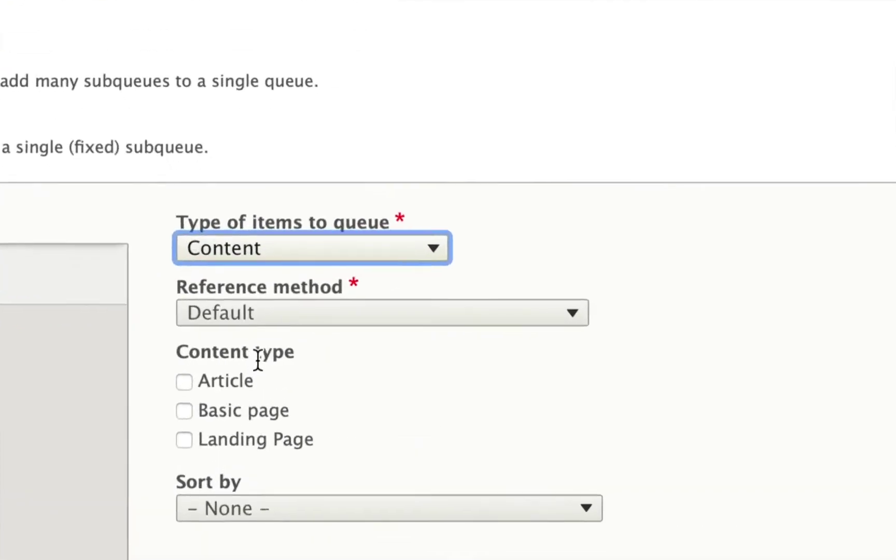
pyautogui.click(221, 395)
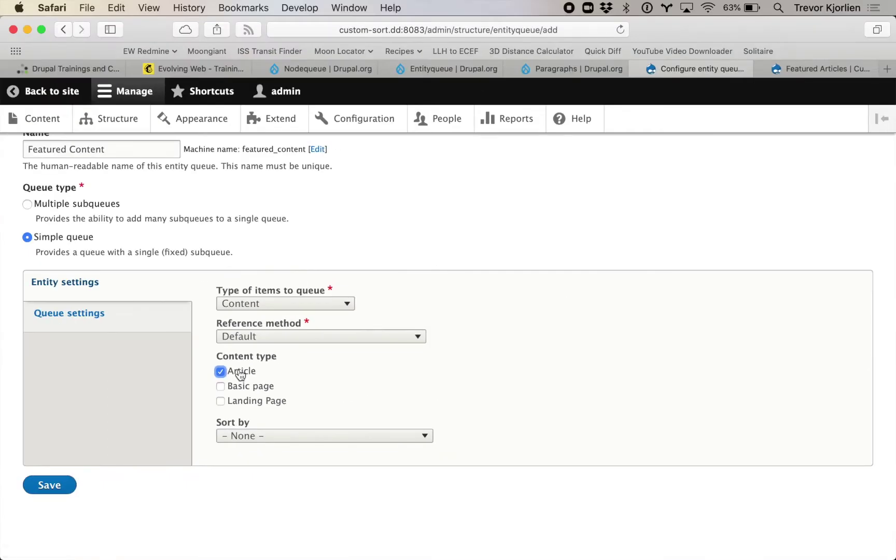
pyautogui.click(131, 326)
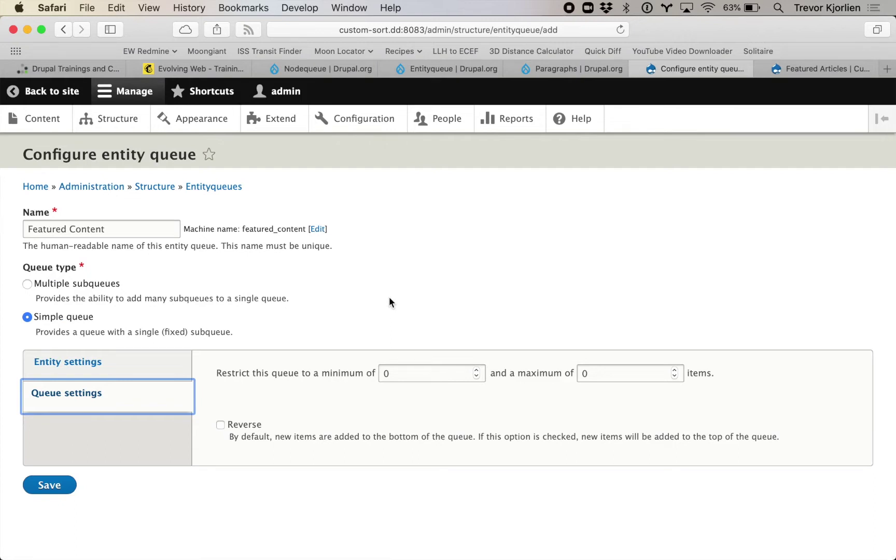
pyautogui.click(40, 491)
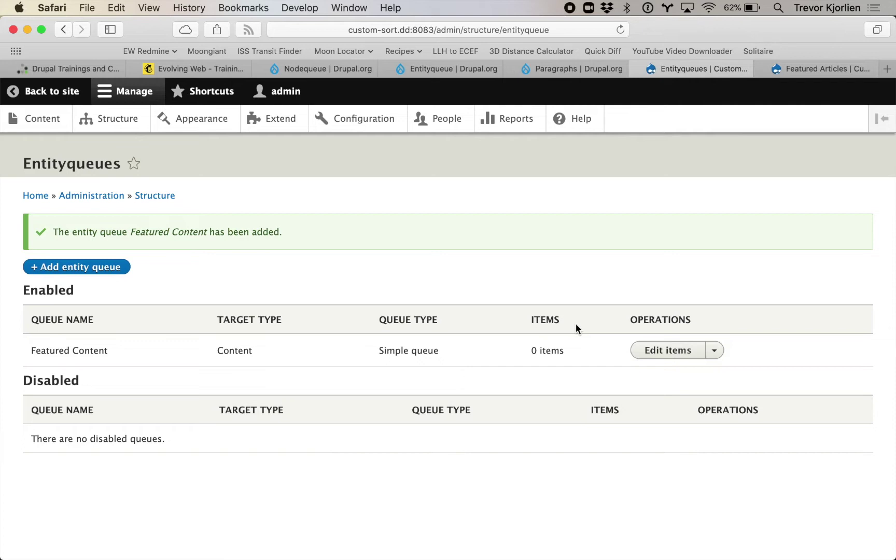
# Add Article #1 to the Featured Content queue, save, and reopen the queue's Edit items page.
pyautogui.click(647, 354)
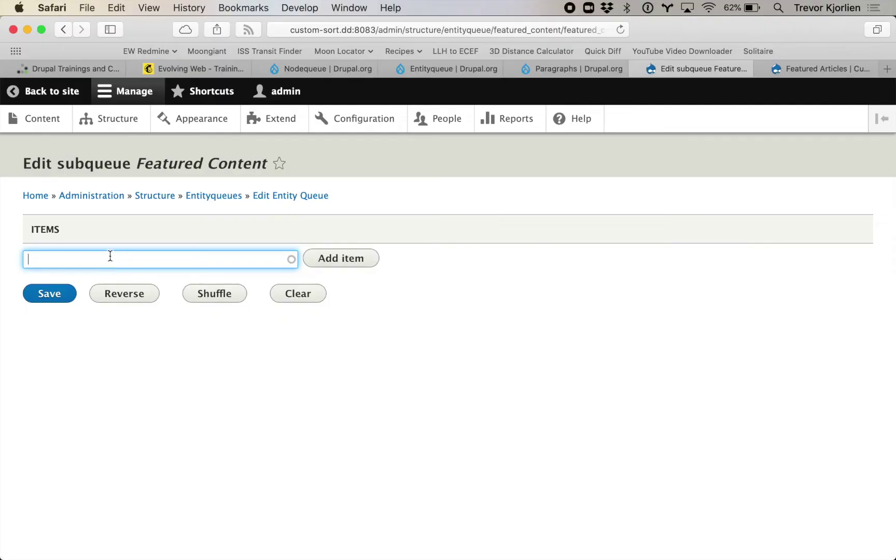
pyautogui.click(66, 278)
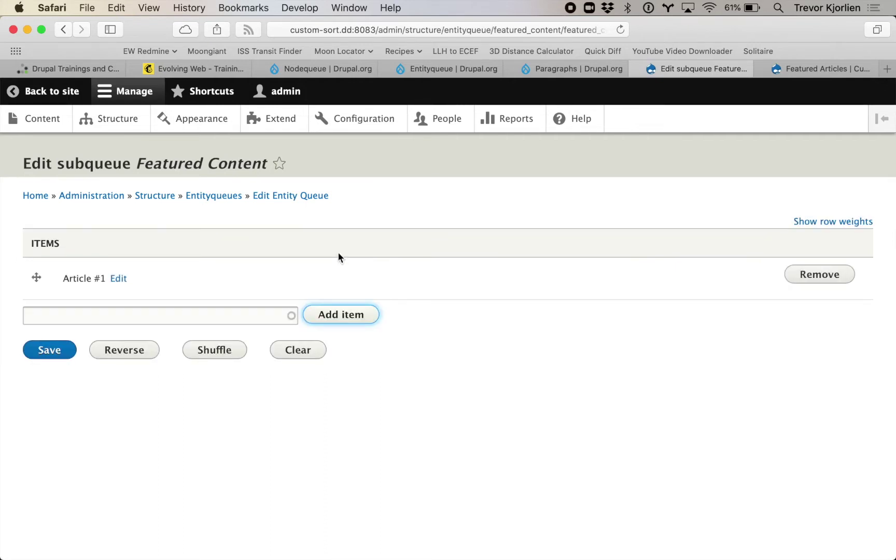
pyautogui.click(46, 350)
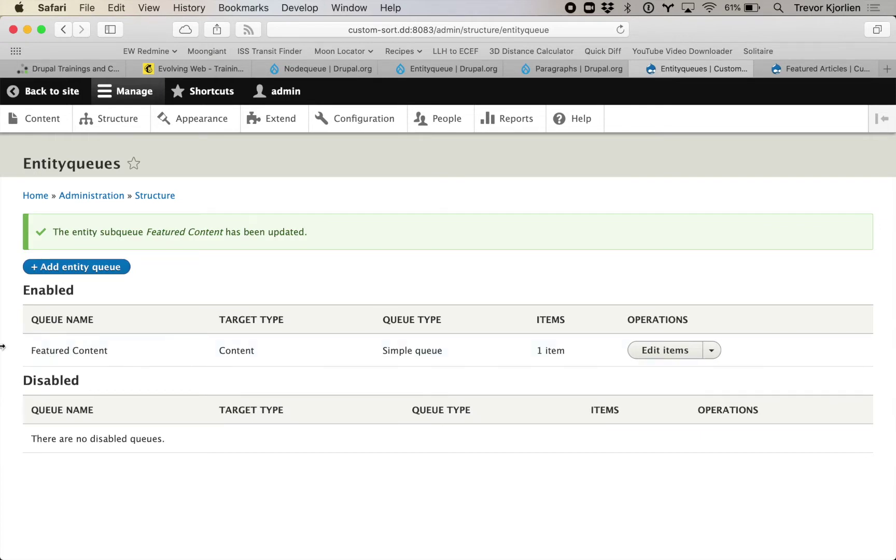
pyautogui.click(643, 352)
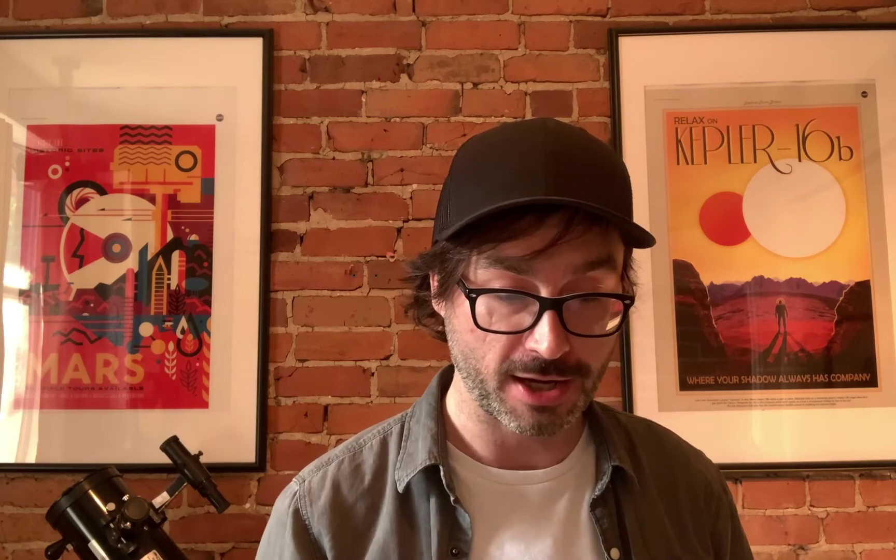
# Open Article #2 for editing from the Content list.
pyautogui.click(29, 115)
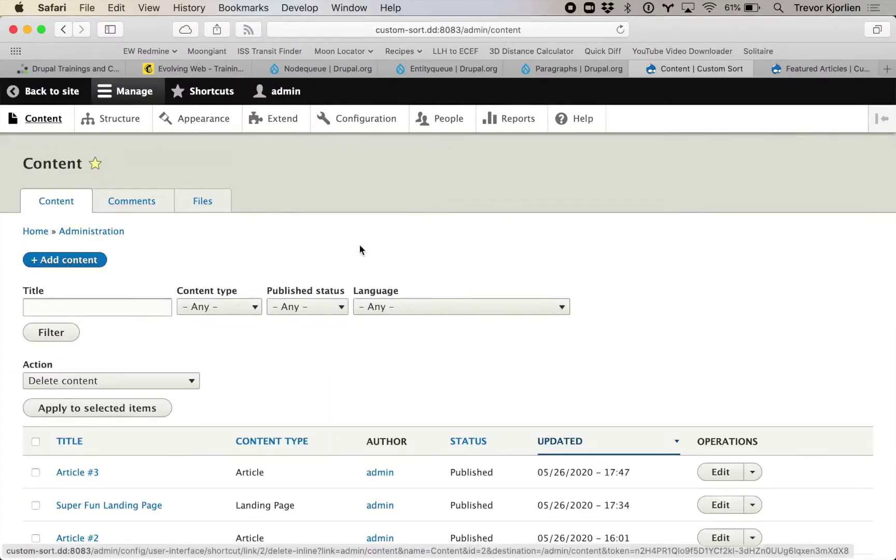
pyautogui.scroll(-3, 385, 294)
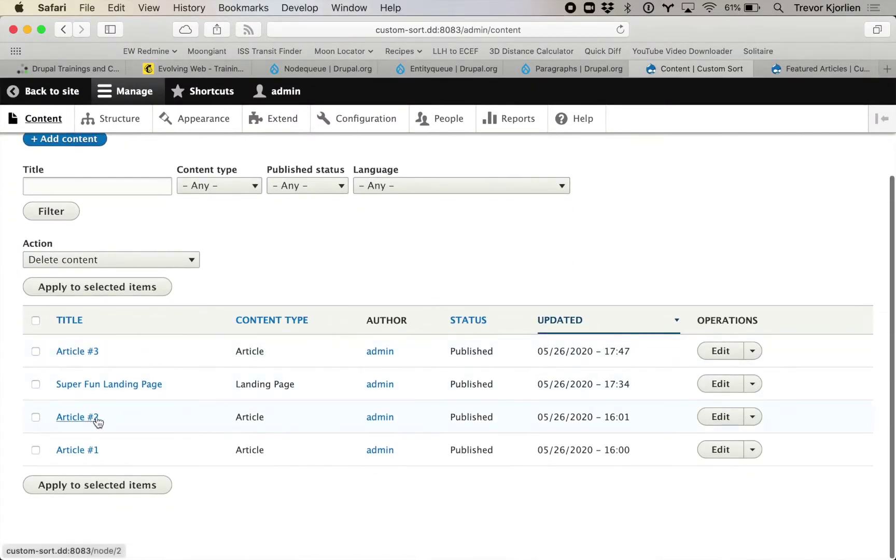
pyautogui.click(714, 421)
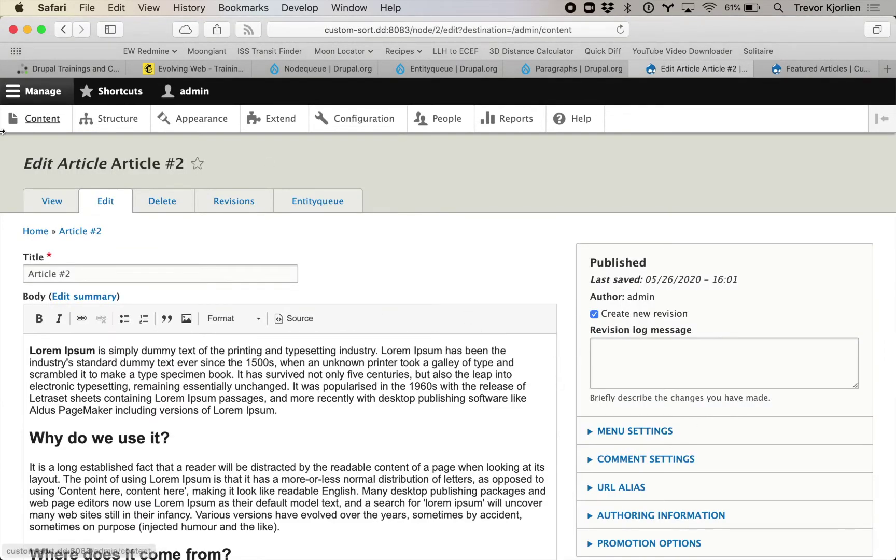
# Add Article #2 to Featured Content from its Entityqueue tab, then open Edit subqueue items.
pyautogui.click(329, 207)
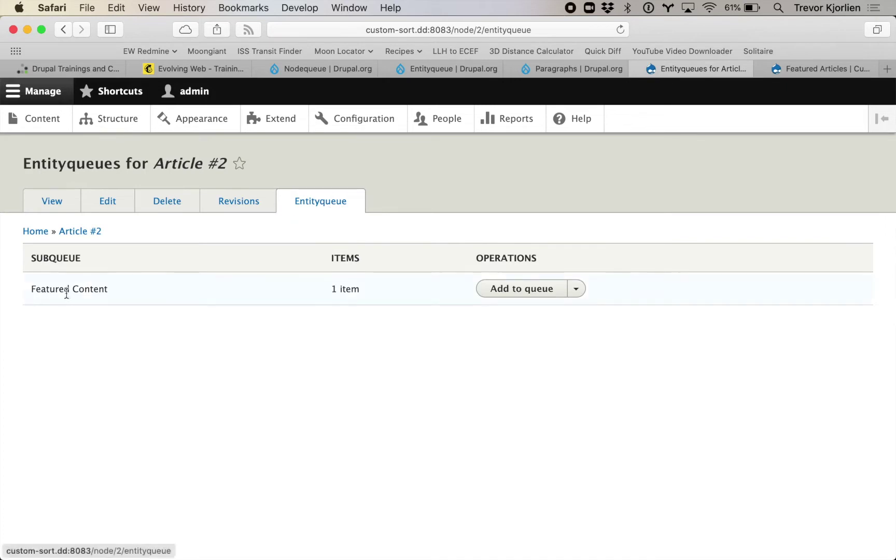
pyautogui.click(509, 290)
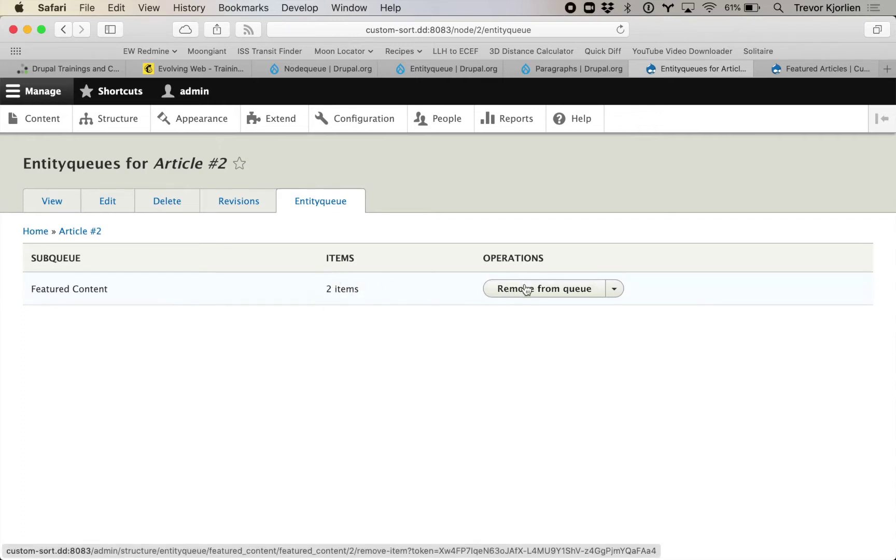
pyautogui.click(615, 292)
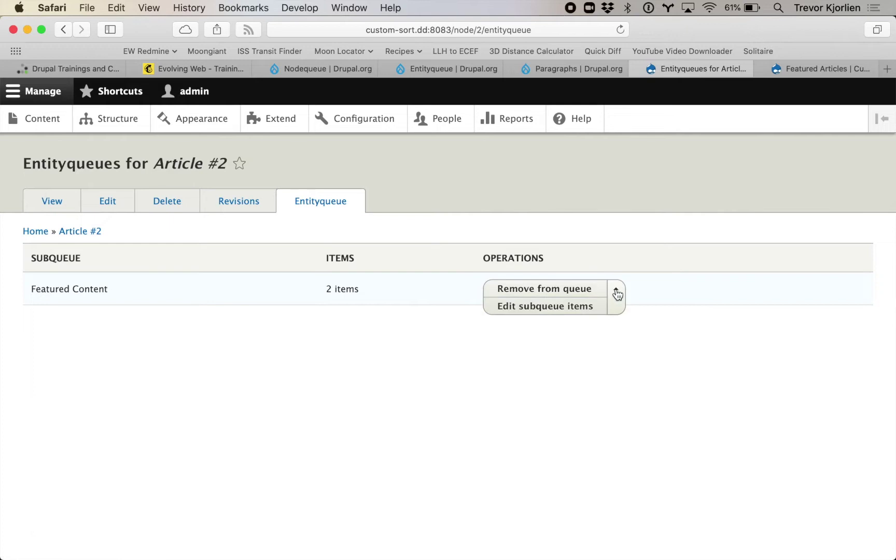
pyautogui.click(569, 307)
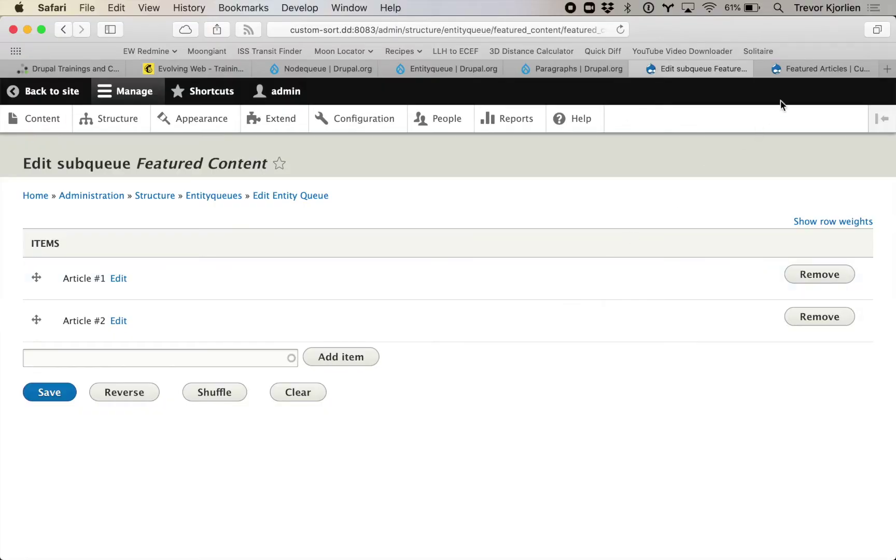
# Navigate from Structure to the Views list showing the Featured Articles view at /featured-articles.
pyautogui.click(96, 129)
pyautogui.scroll(-5, 130, 276)
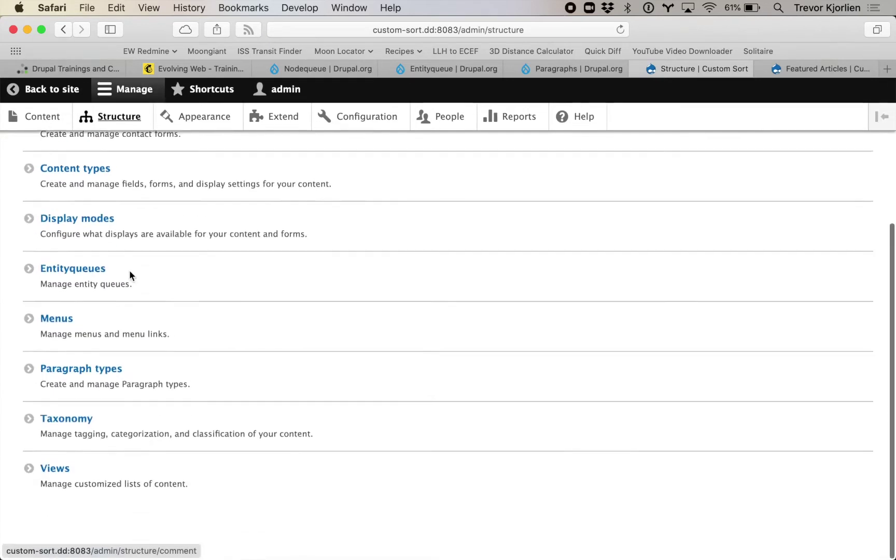
pyautogui.click(43, 482)
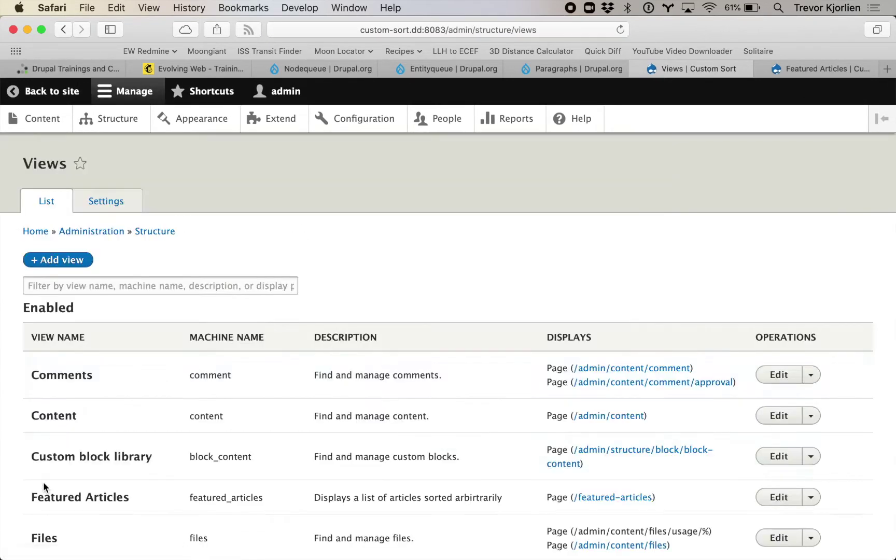
pyautogui.scroll(-3, 293, 348)
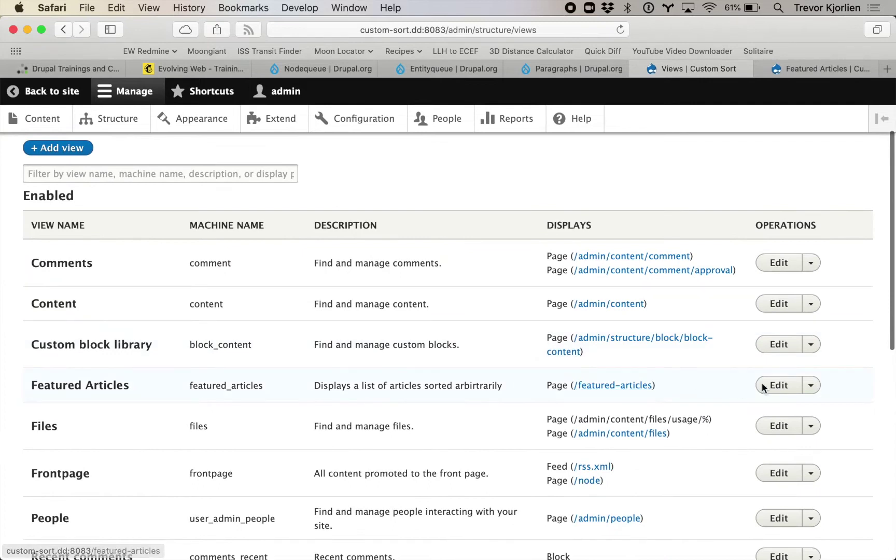
# Edit the Featured Articles view, check its preview lists Article #3 first, and expand ADVANCED.
pyautogui.click(780, 386)
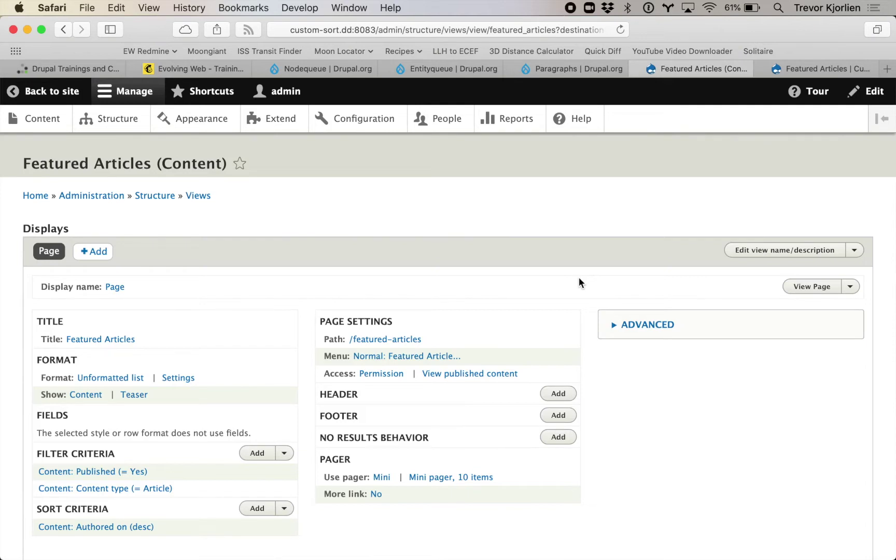
pyautogui.scroll(-15, 580, 282)
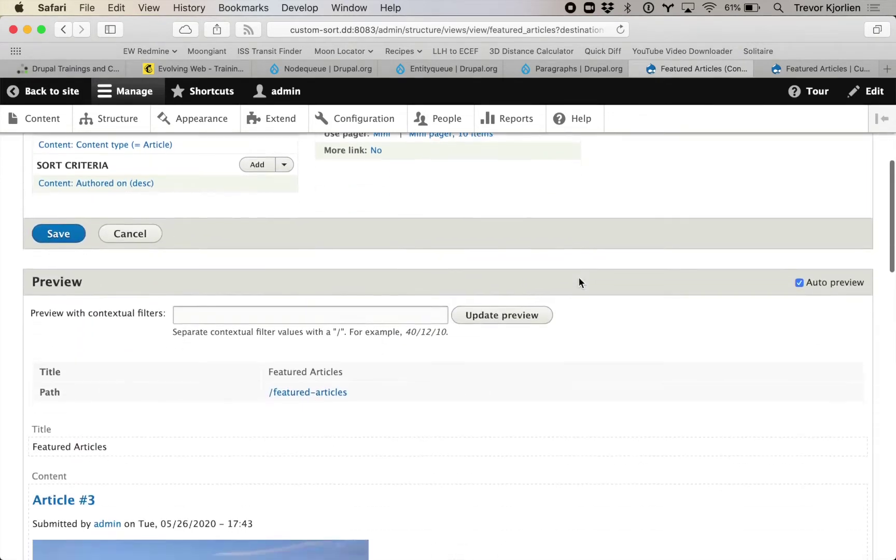
pyautogui.scroll(-10, 579, 281)
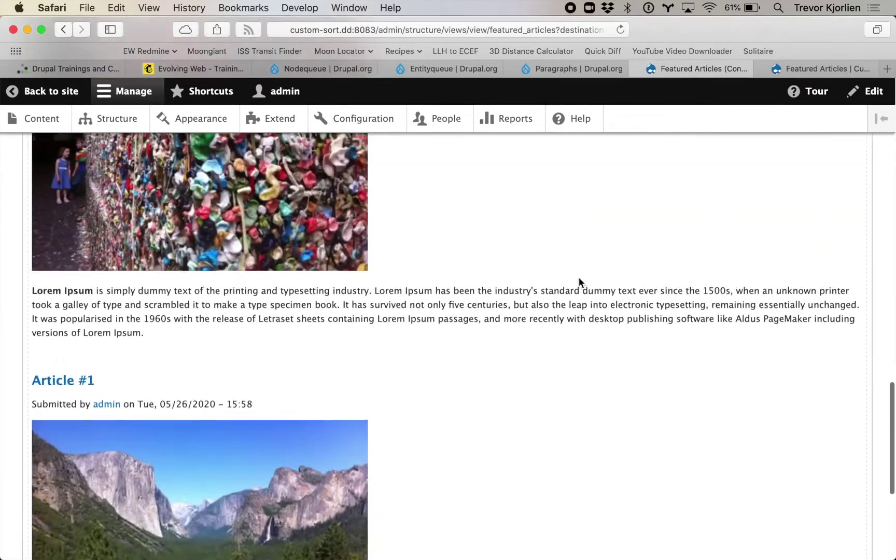
pyautogui.scroll(15, 579, 282)
pyautogui.scroll(8, 579, 278)
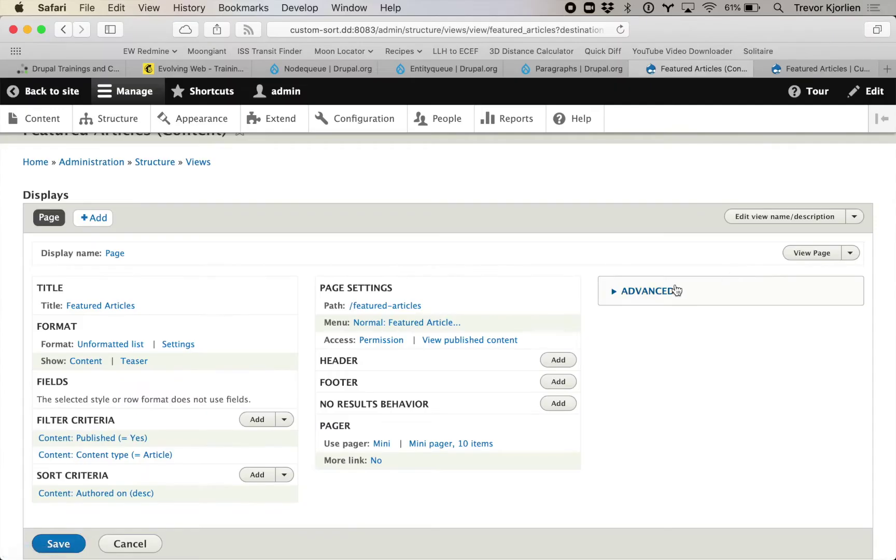
pyautogui.click(659, 293)
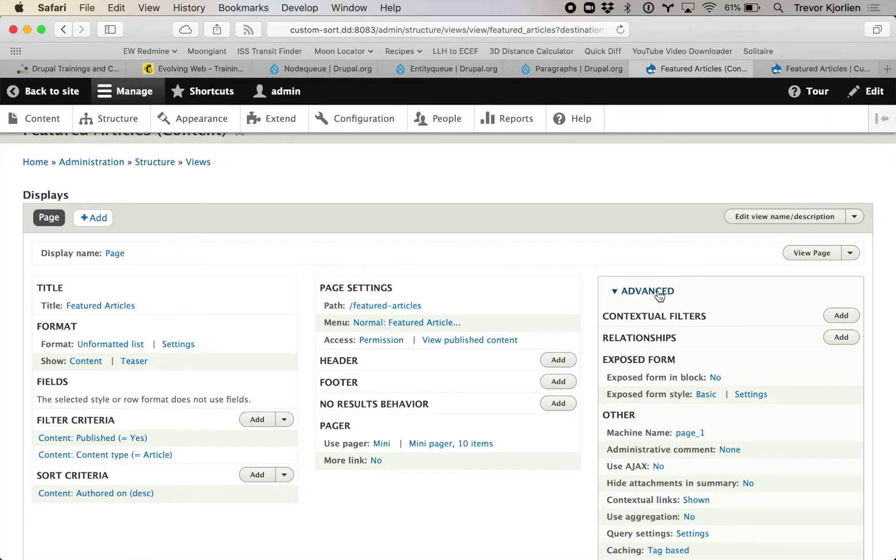
# Add the Entityqueue 'Content queue' relationship so the preview lists only Article #2 and Article #1.
pyautogui.click(837, 337)
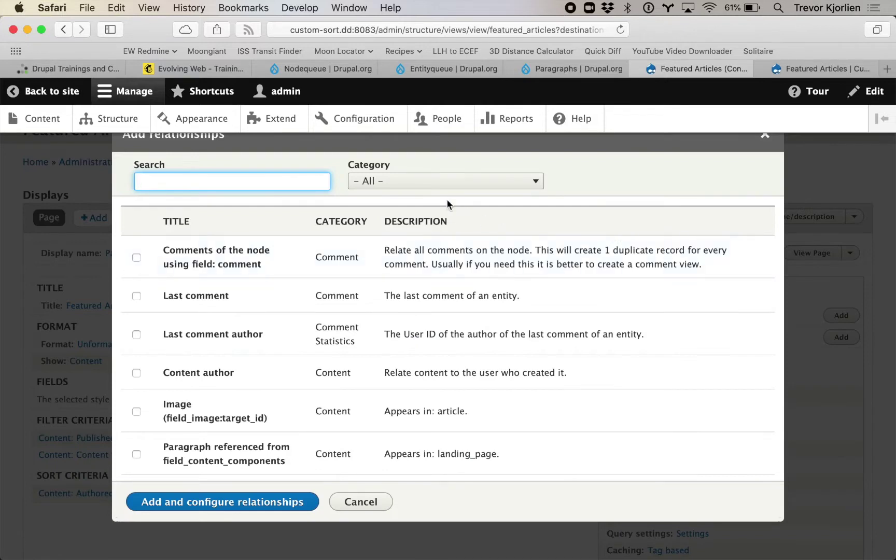
pyautogui.click(395, 181)
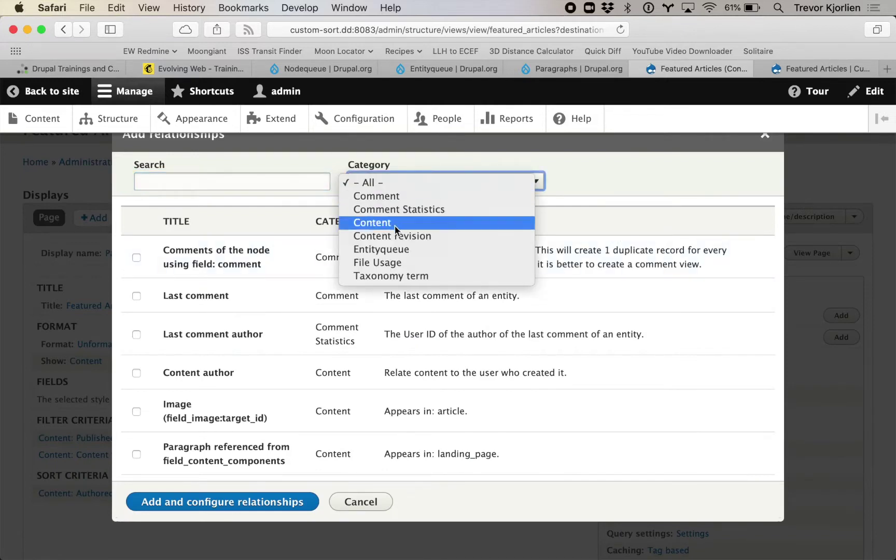
pyautogui.click(390, 249)
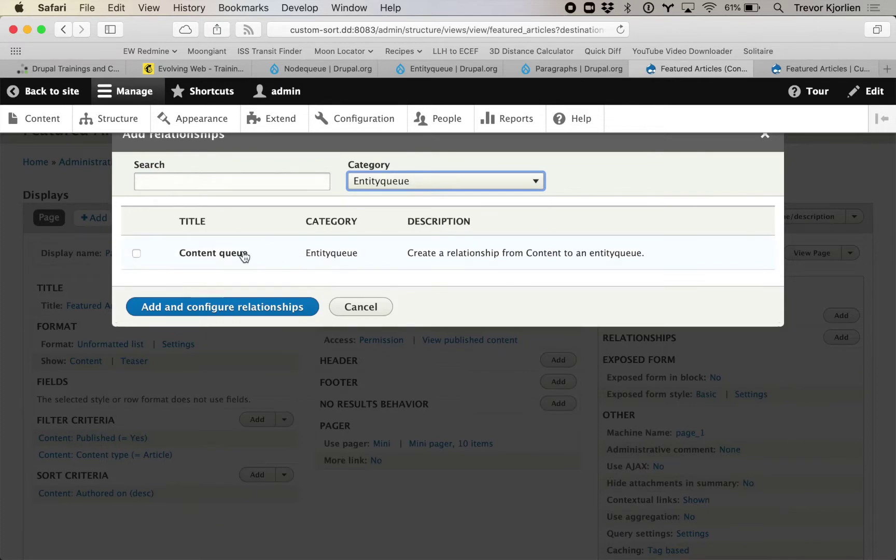
pyautogui.click(223, 257)
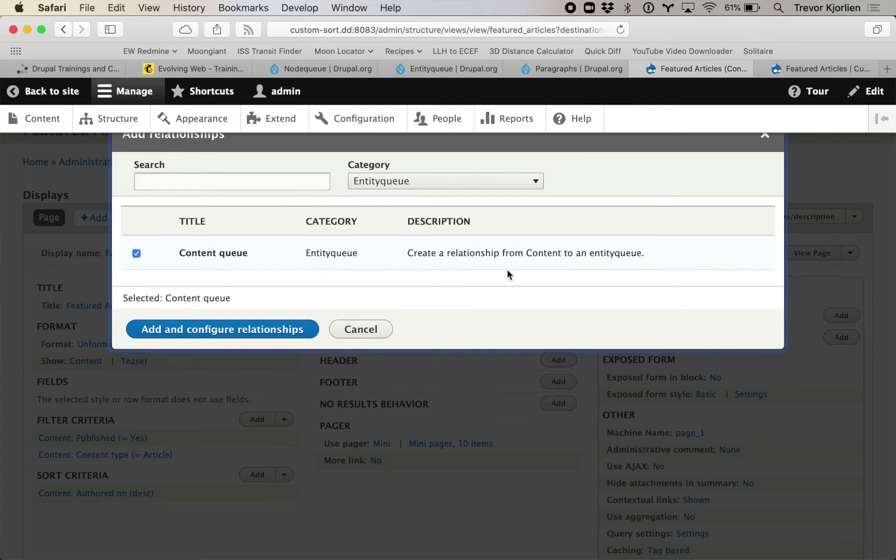
pyautogui.click(276, 330)
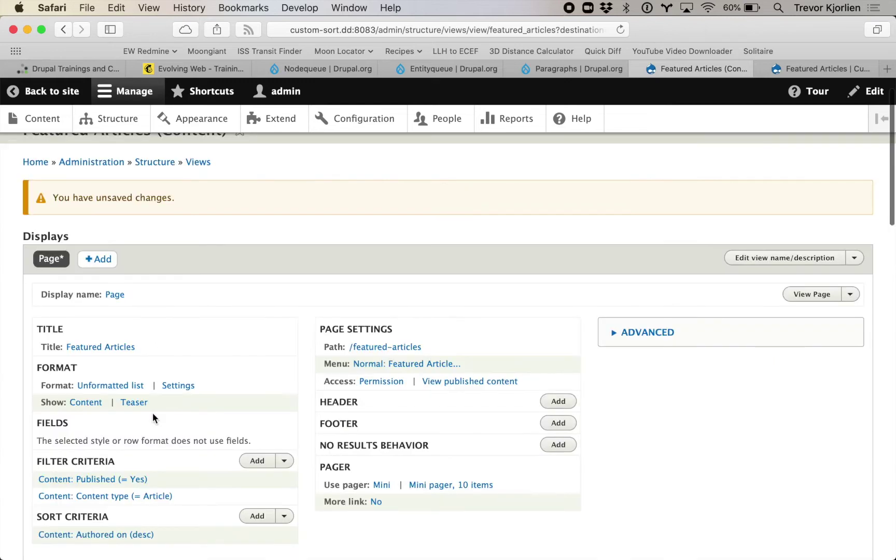
pyautogui.scroll(-5, 152, 412)
pyautogui.scroll(-8, 154, 418)
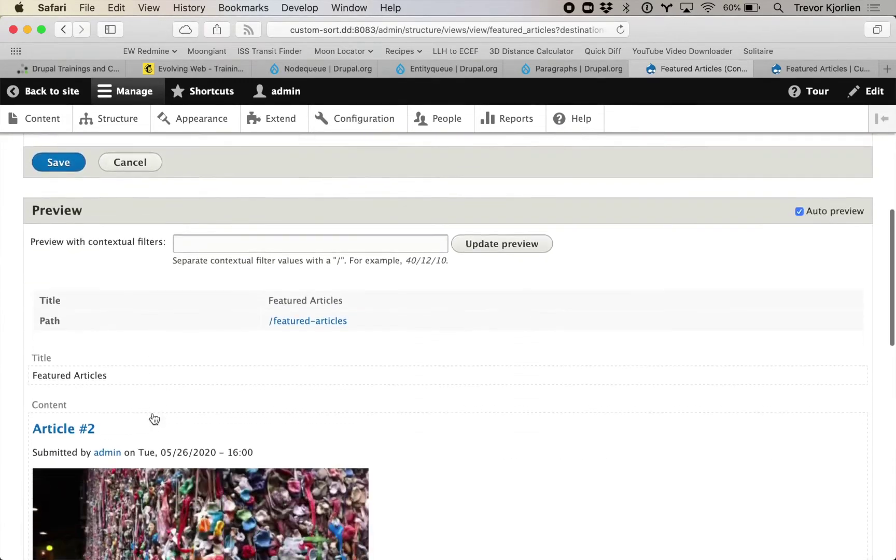
pyautogui.scroll(-9, 153, 415)
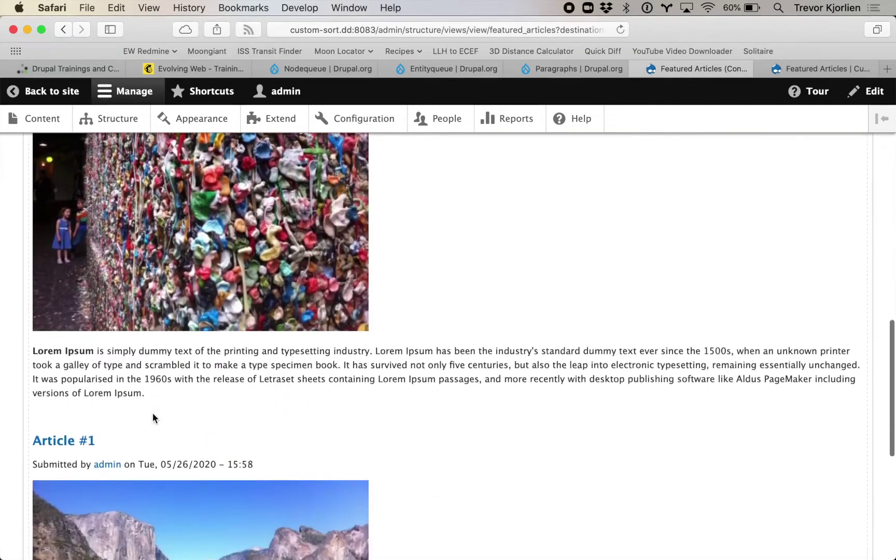
pyautogui.scroll(15, 153, 413)
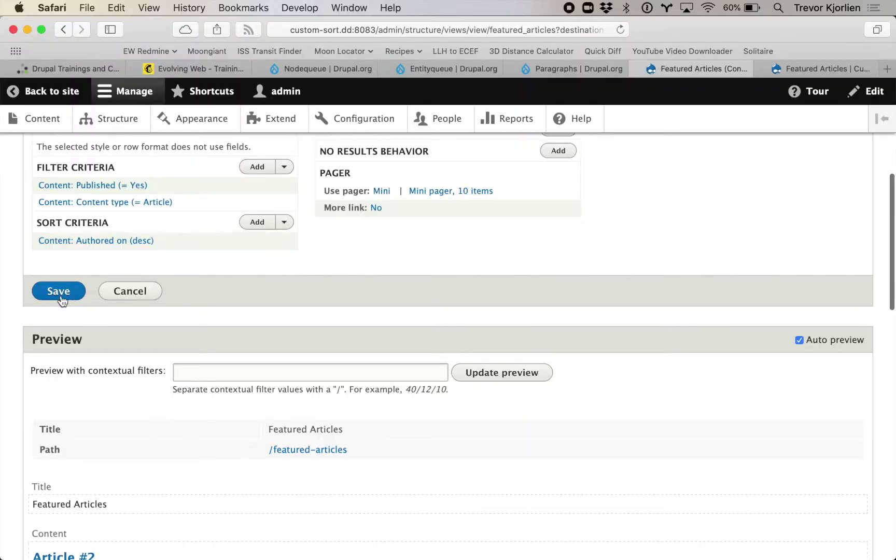
# Save the Featured Articles view, confirm its page lists Article #2 first, then go to Structure.
pyautogui.click(51, 292)
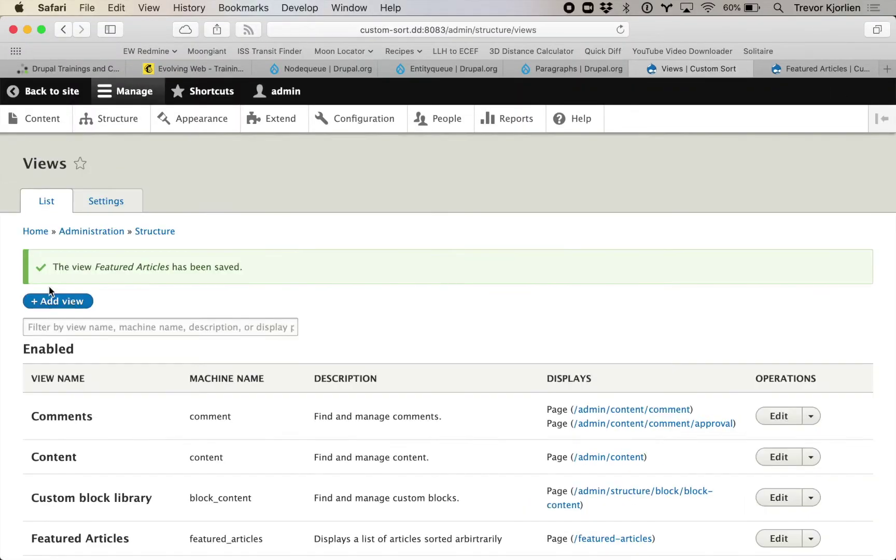
pyautogui.click(53, 96)
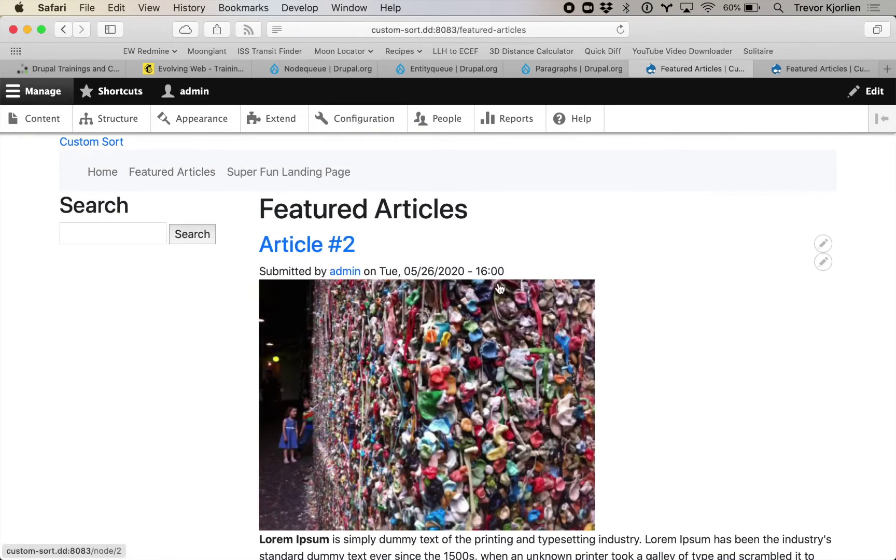
pyautogui.scroll(-10, 499, 288)
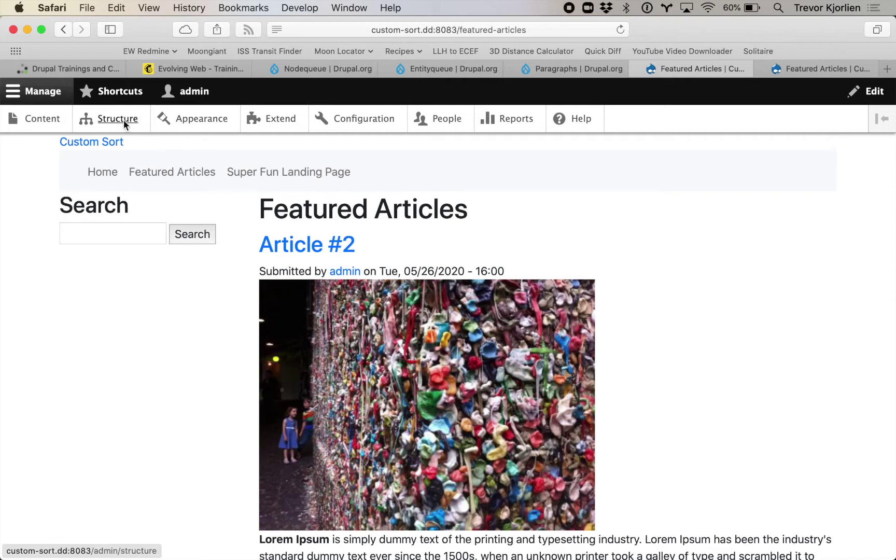
pyautogui.click(123, 120)
# Review the Featured Content queue's items, then reload the Featured Articles page showing Article #2 first.
pyautogui.scroll(-2, 119, 386)
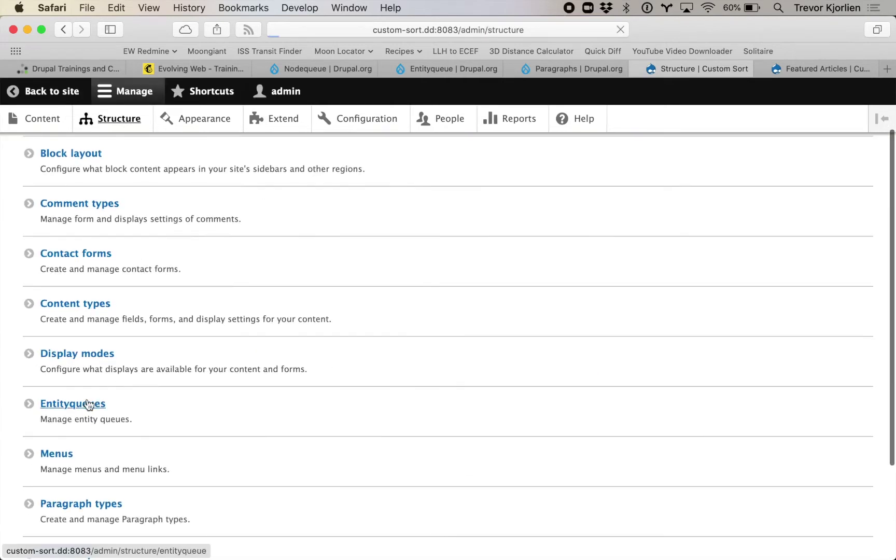
pyautogui.click(88, 404)
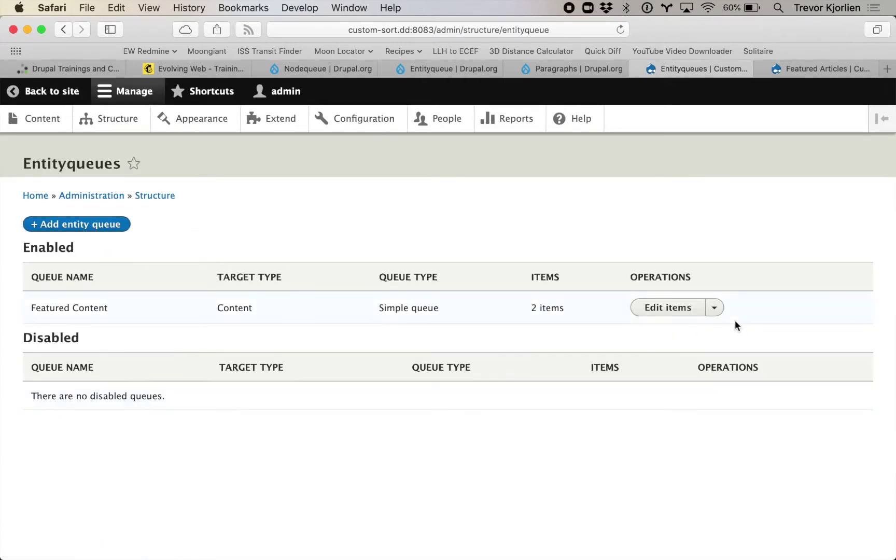
pyautogui.click(669, 307)
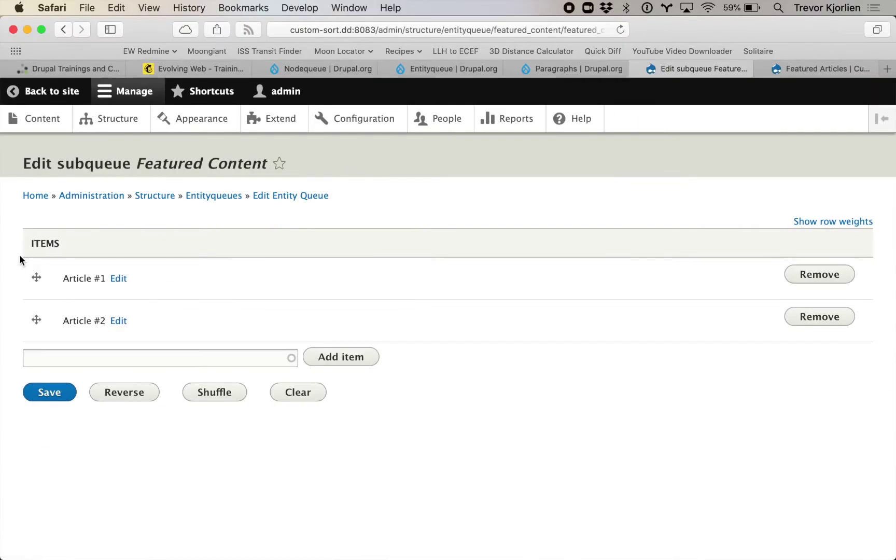
pyautogui.click(832, 68)
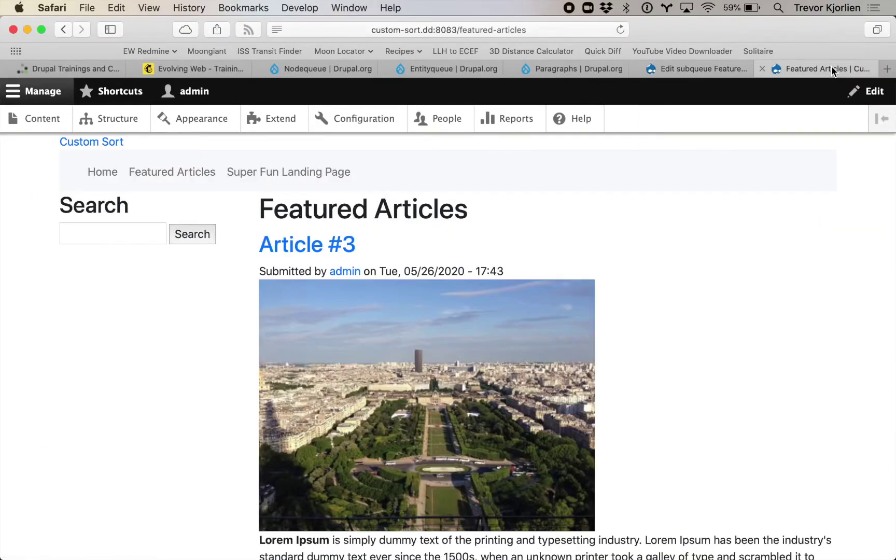
pyautogui.press('super+r')
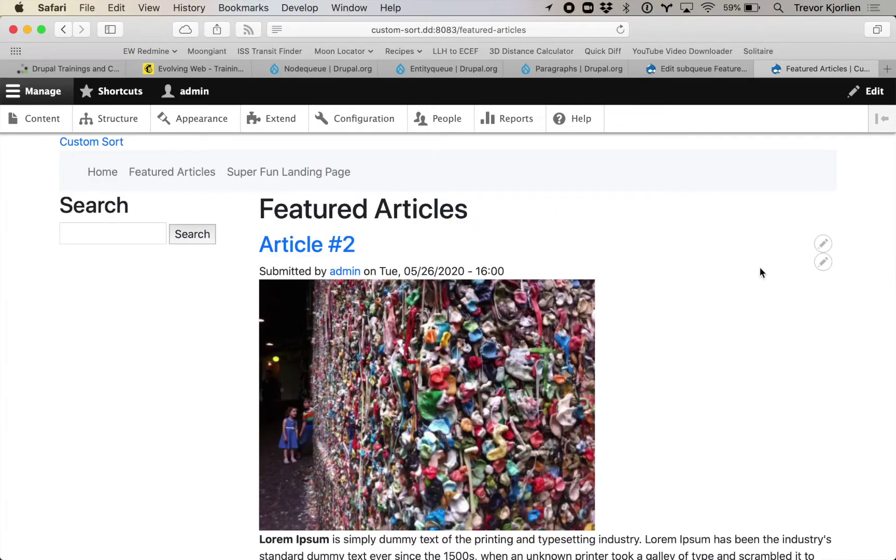
# Edit the Featured Articles view and remove its Authored on sort criterion.
pyautogui.click(823, 248)
pyautogui.click(804, 262)
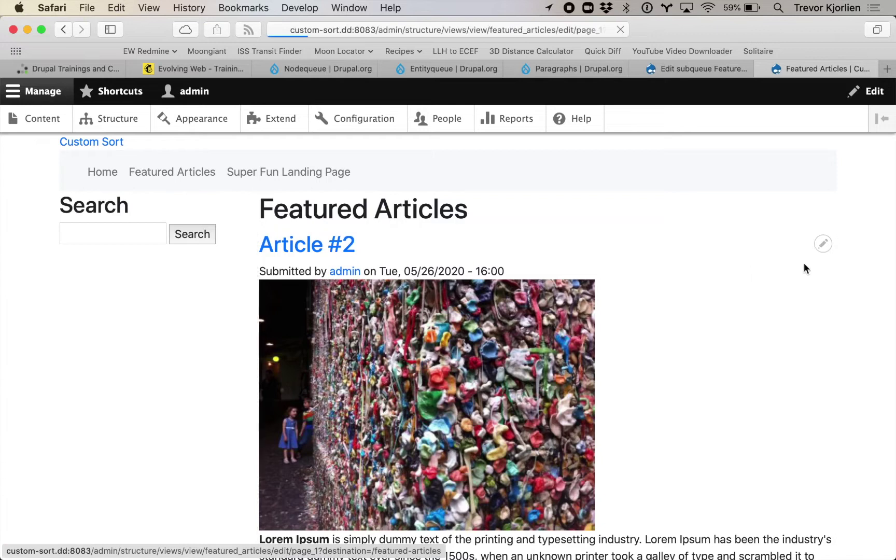
pyautogui.scroll(-5, 263, 268)
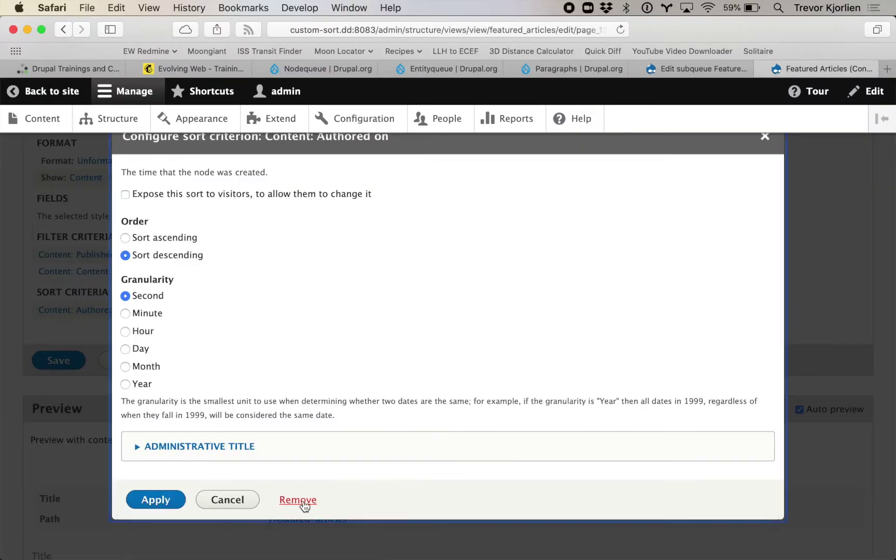
pyautogui.click(303, 500)
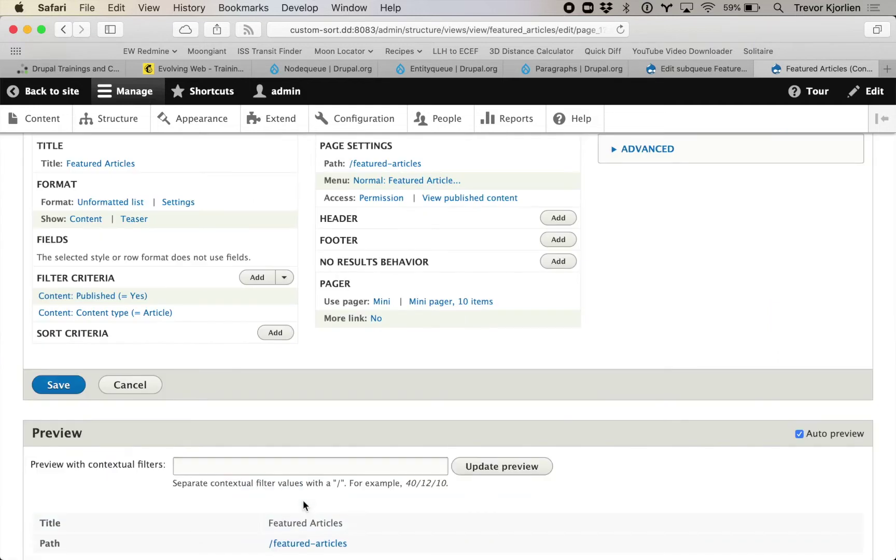
# Add the Entityqueue 'Content Queue Position' sort criterion in ascending order.
pyautogui.click(275, 332)
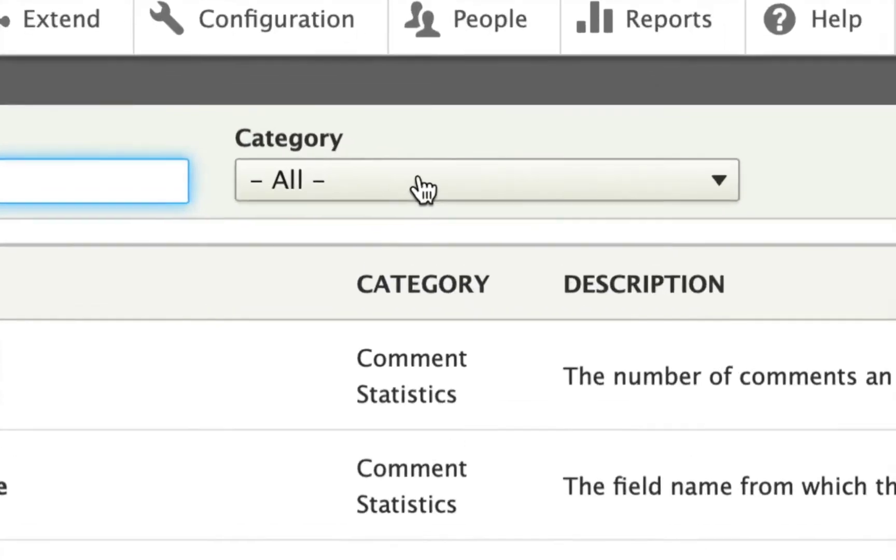
pyautogui.click(421, 182)
pyautogui.click(374, 389)
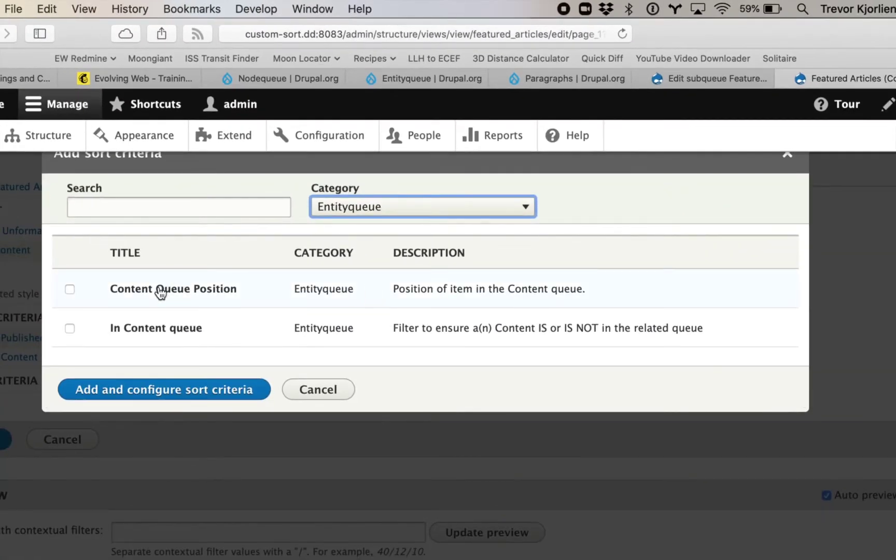
pyautogui.click(161, 292)
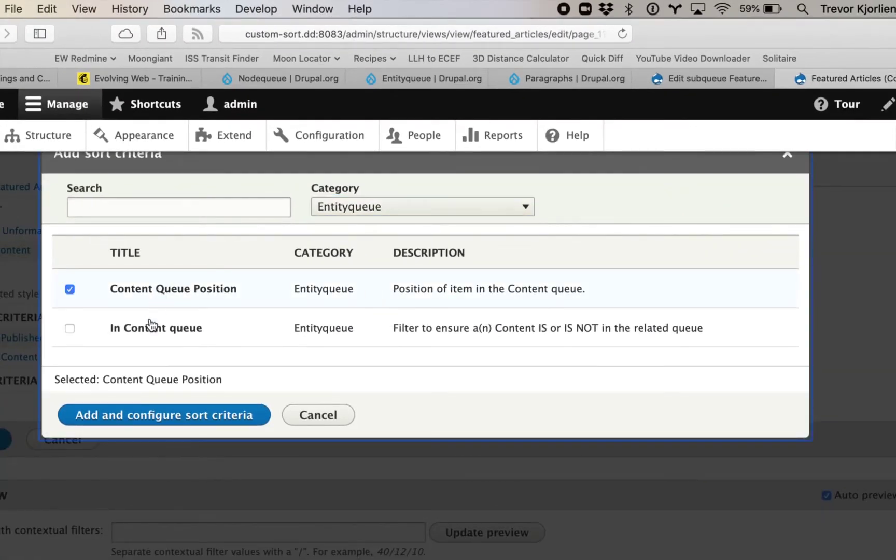
pyautogui.click(133, 411)
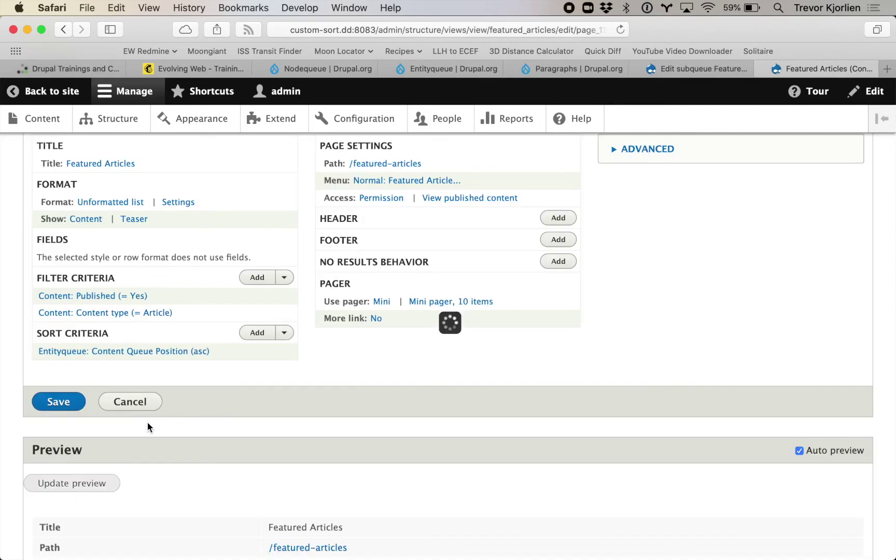
# Check that the Featured Articles page lists Article #1 before Article #2, then go to the Featured Content queue editor.
pyautogui.scroll(-10, 147, 421)
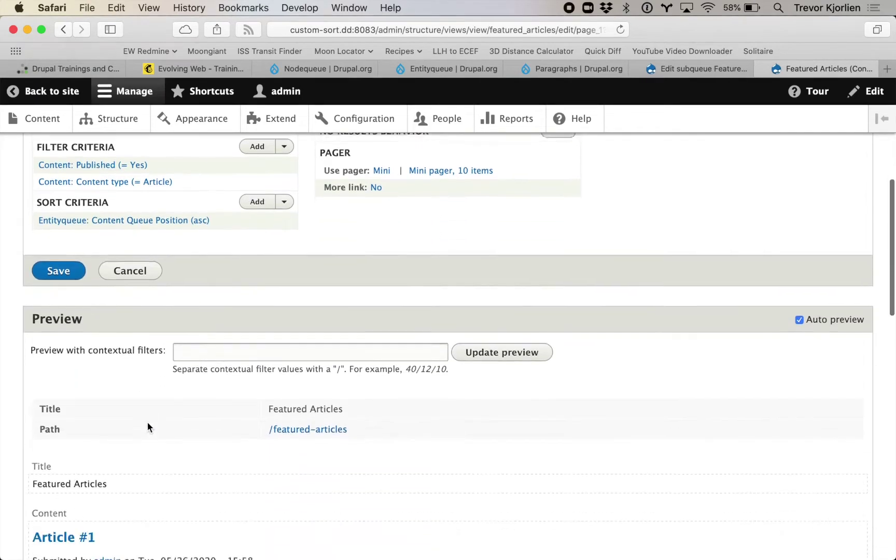
pyautogui.scroll(-8, 147, 421)
pyautogui.scroll(5, 148, 425)
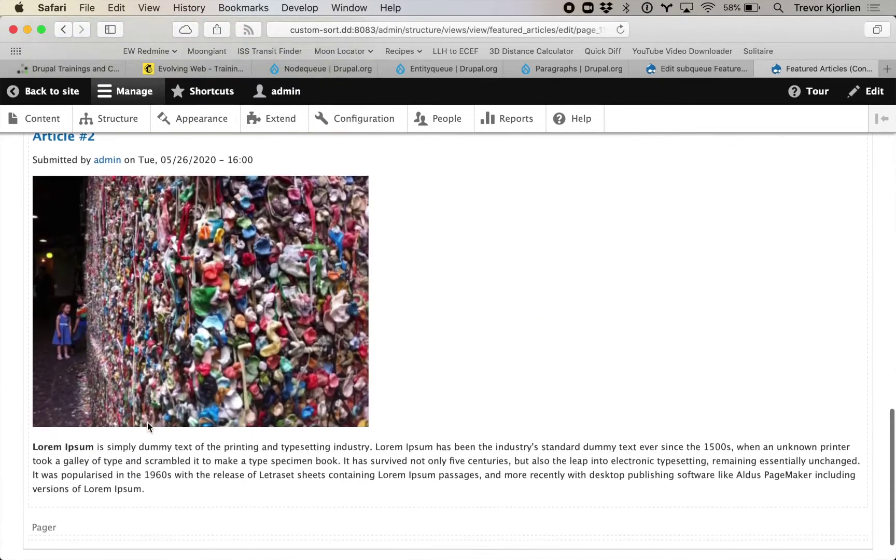
pyautogui.scroll(9, 148, 426)
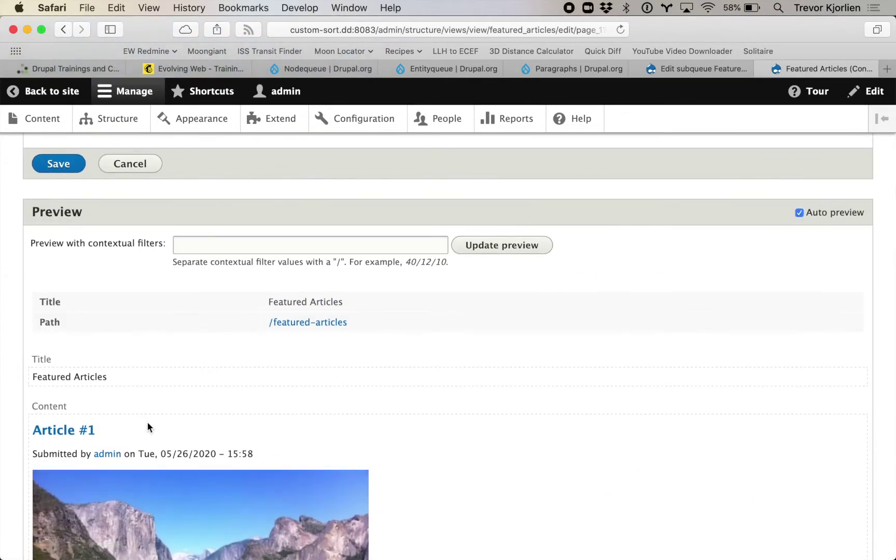
pyautogui.scroll(4, 147, 421)
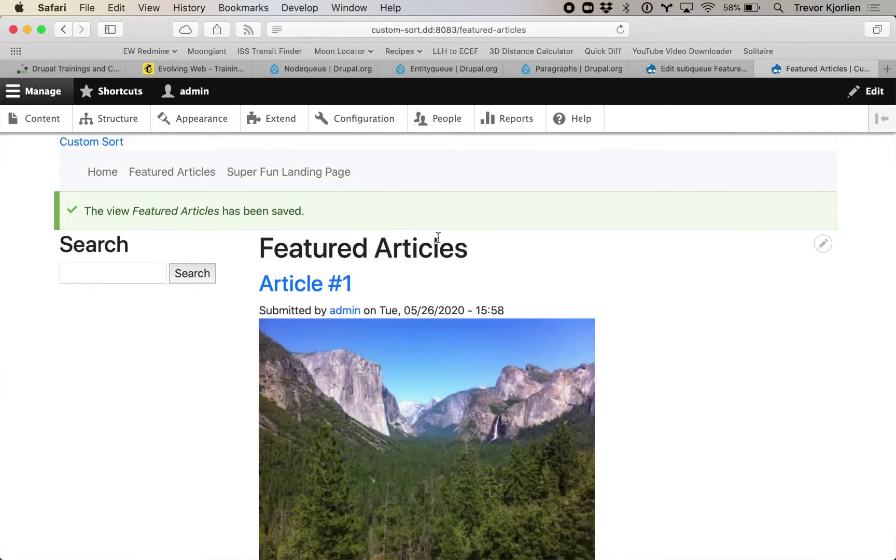
pyautogui.scroll(-3, 438, 237)
pyautogui.scroll(-8, 438, 238)
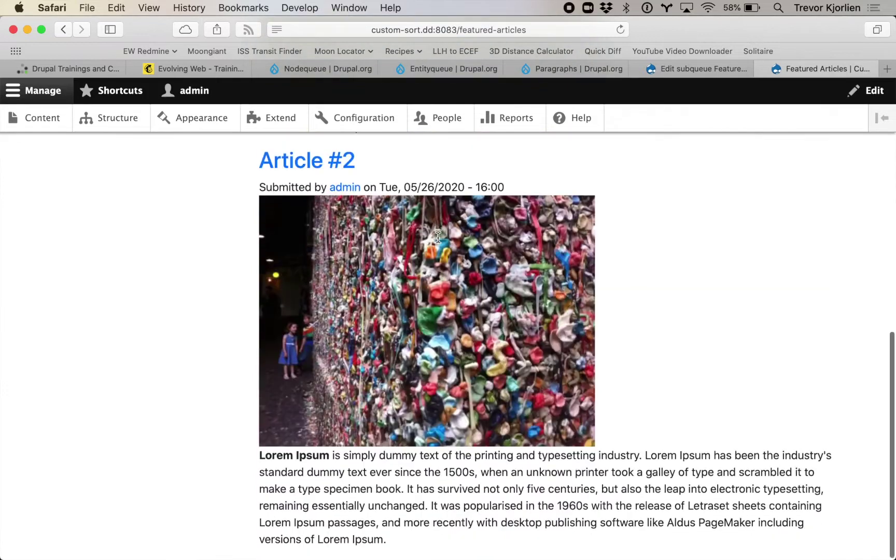
pyautogui.scroll(10, 439, 240)
pyautogui.scroll(2, 438, 242)
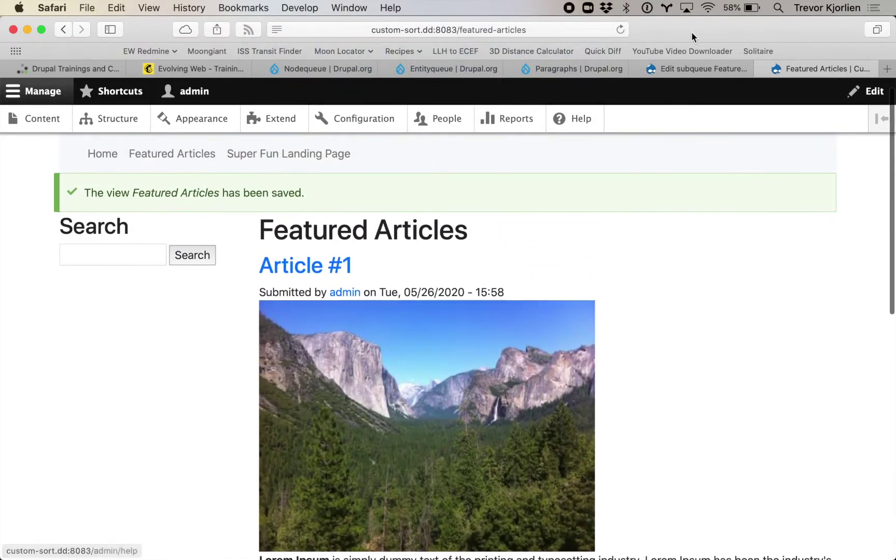
pyautogui.click(679, 67)
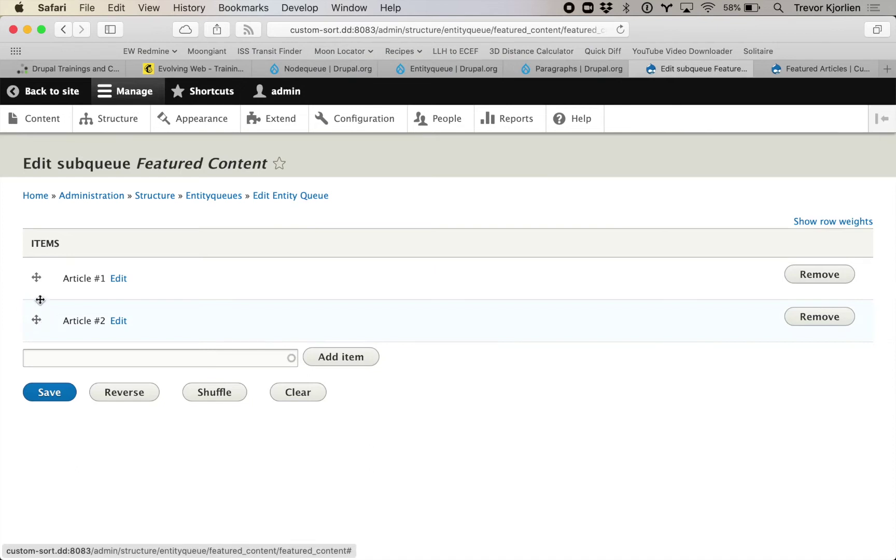
# Drag Article #2 above Article #1 in the Featured Content queue, then check the Featured Articles page.
pyautogui.moveTo(41, 303); pyautogui.dragTo(38, 280)
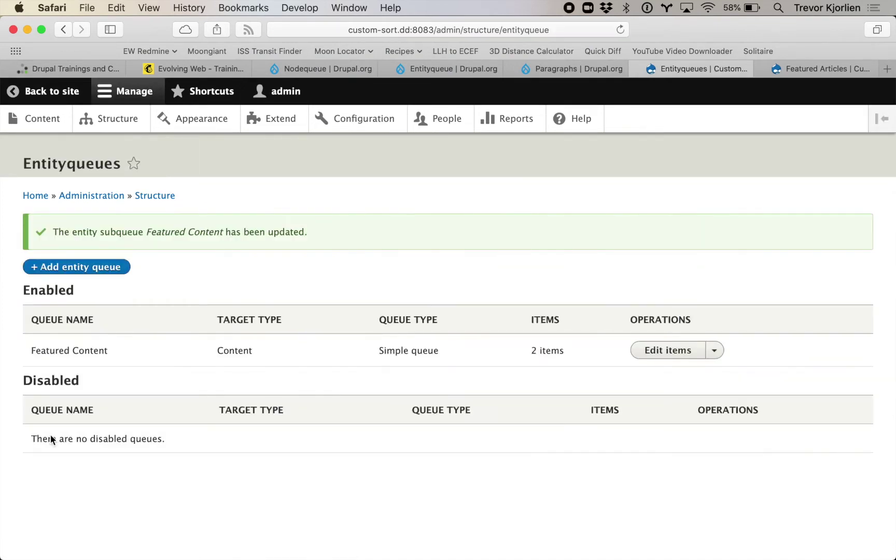
pyautogui.click(830, 72)
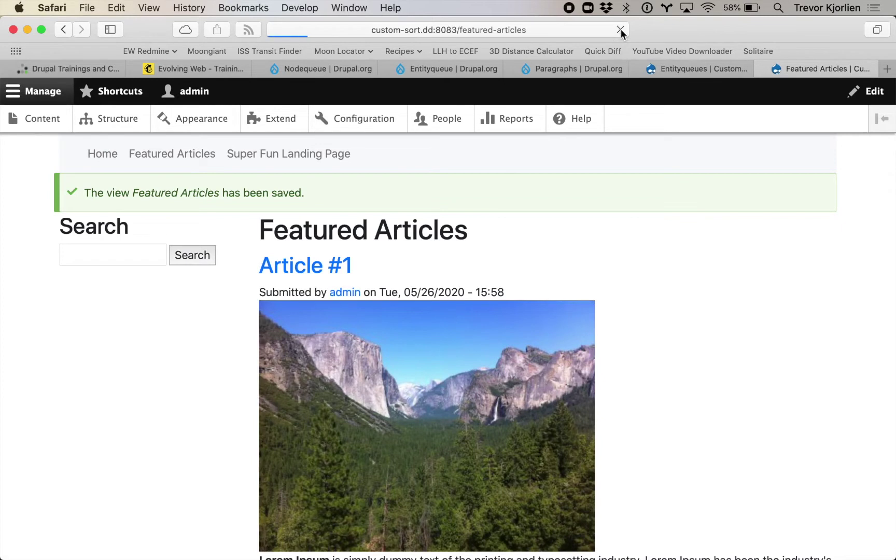
pyautogui.scroll(-7, 676, 214)
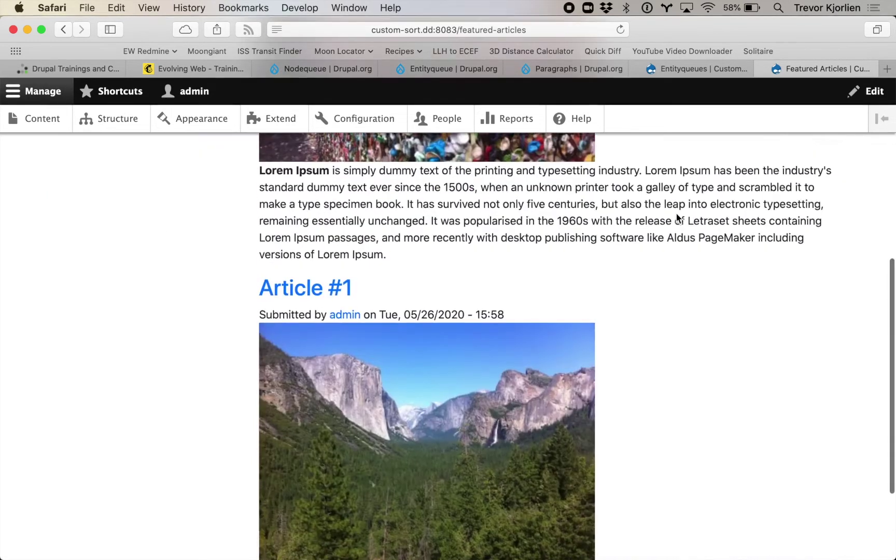
pyautogui.scroll(10, 677, 215)
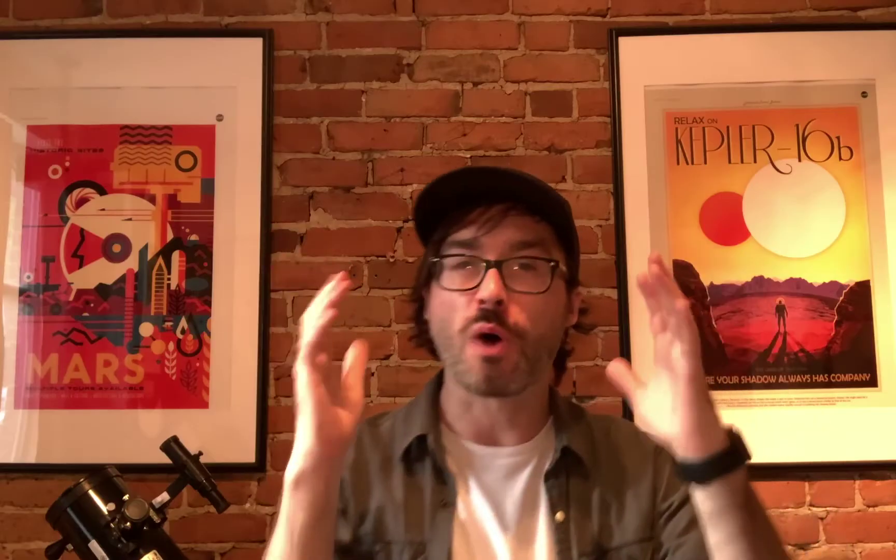